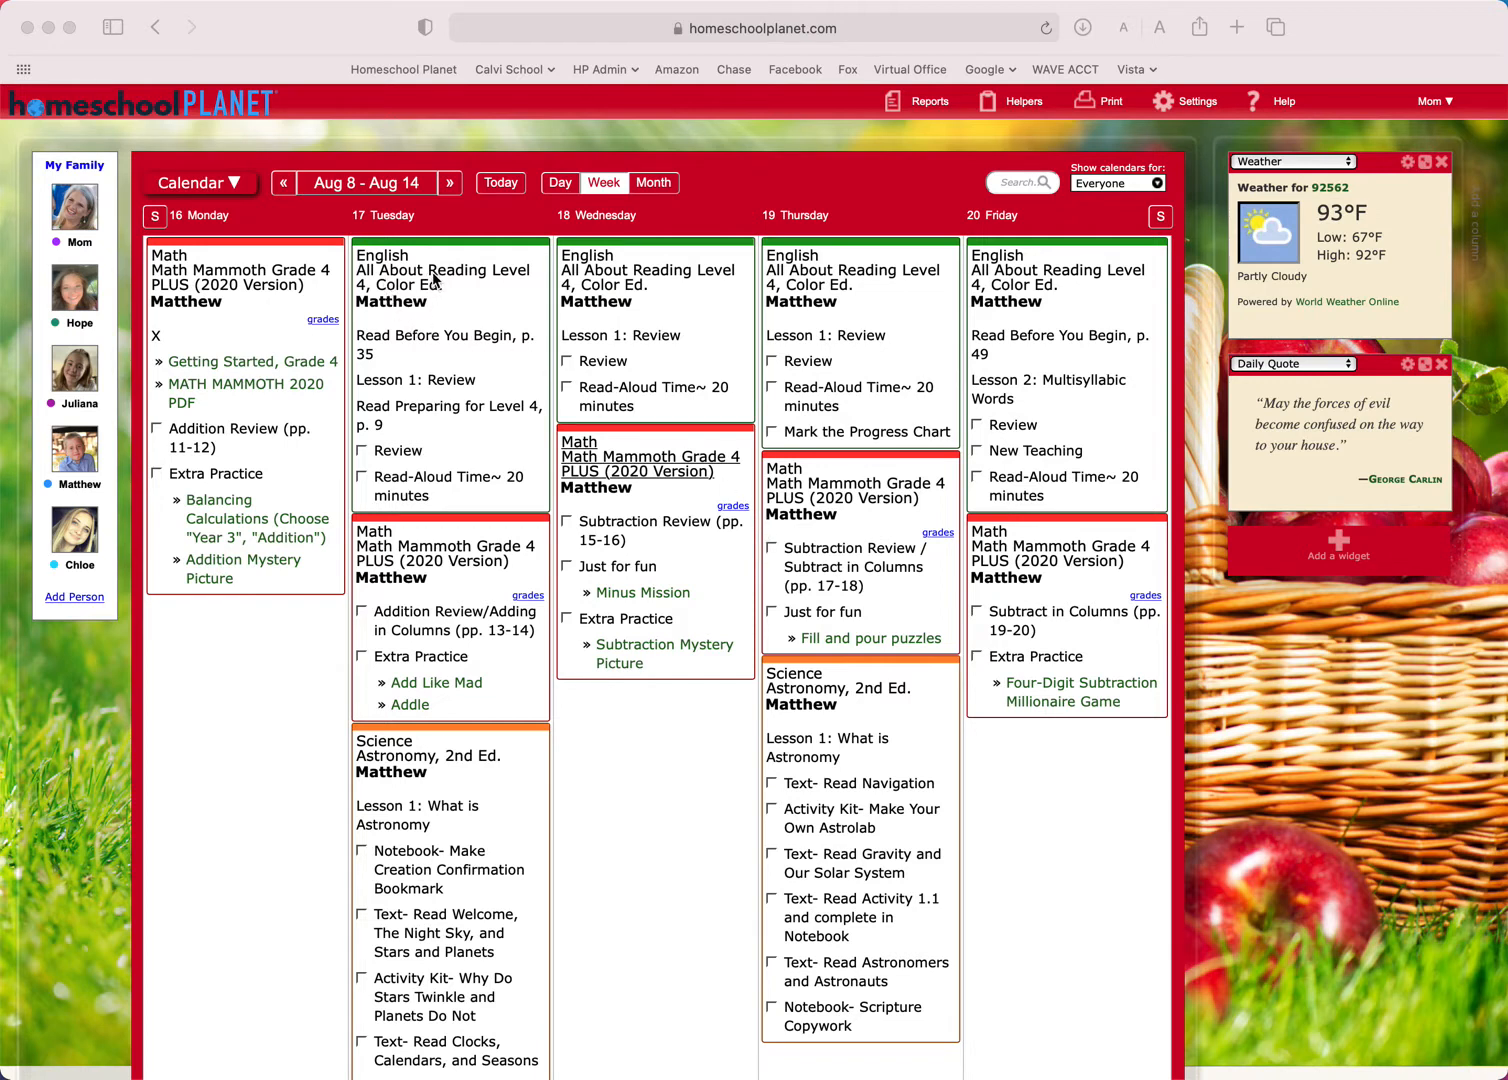
- Open the All About Reading Level 4, Color Ed. English class scheduled on Tuesday, August 17 for editing
click(436, 278)
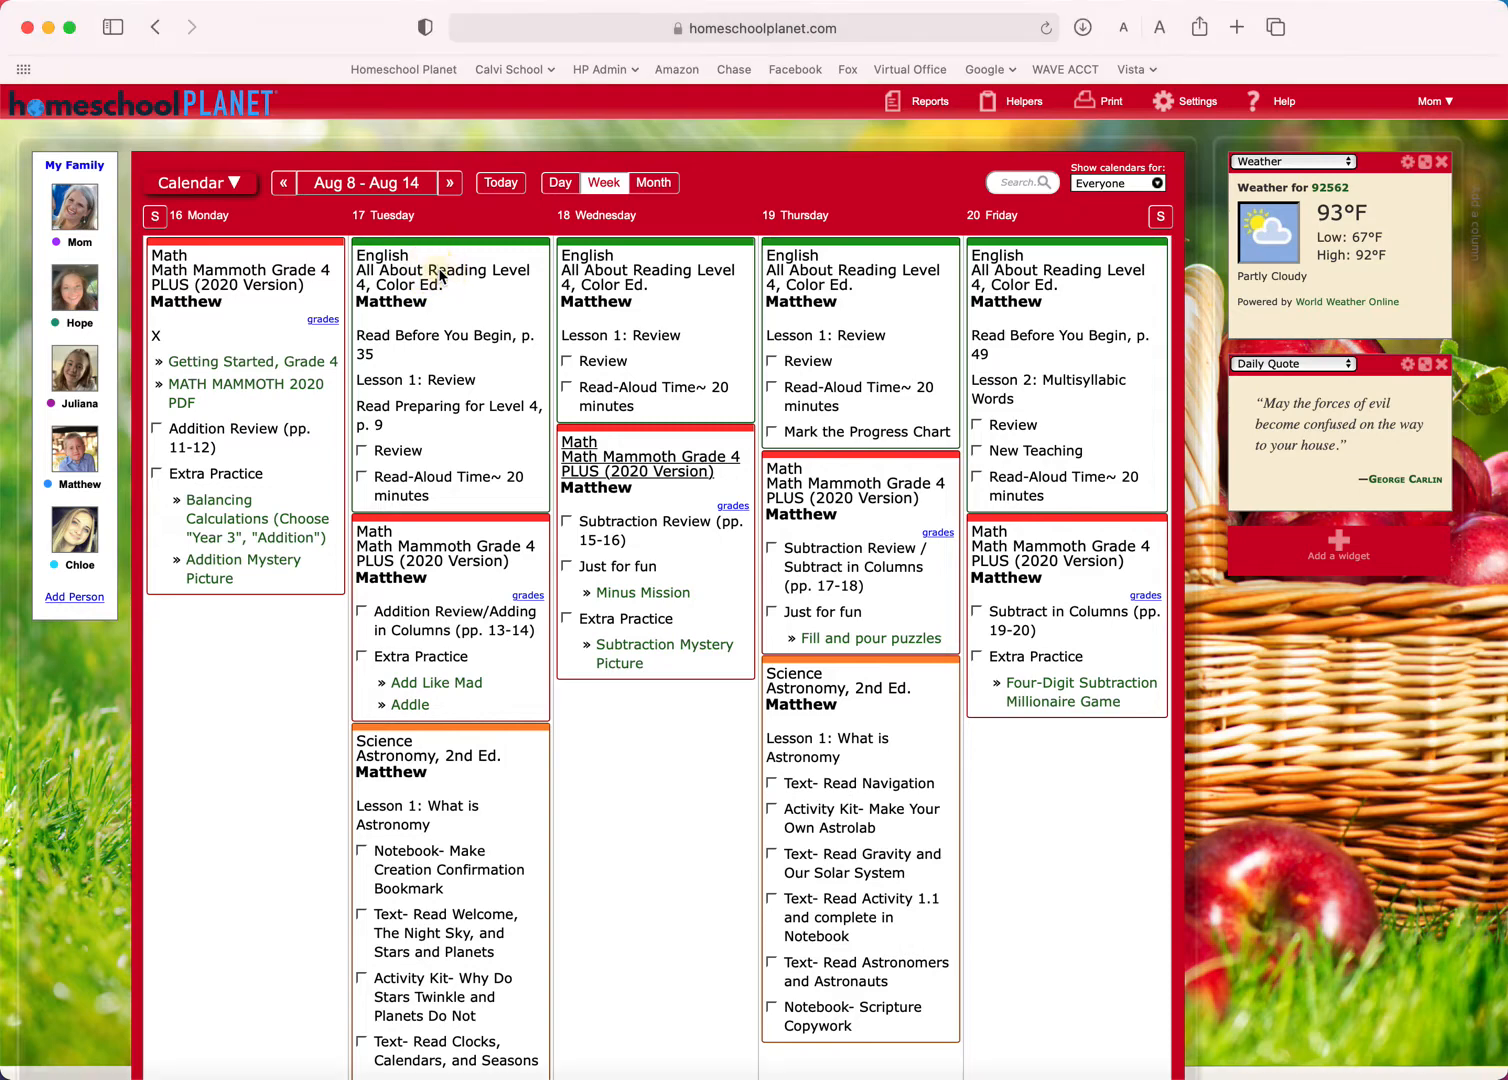
click(440, 277)
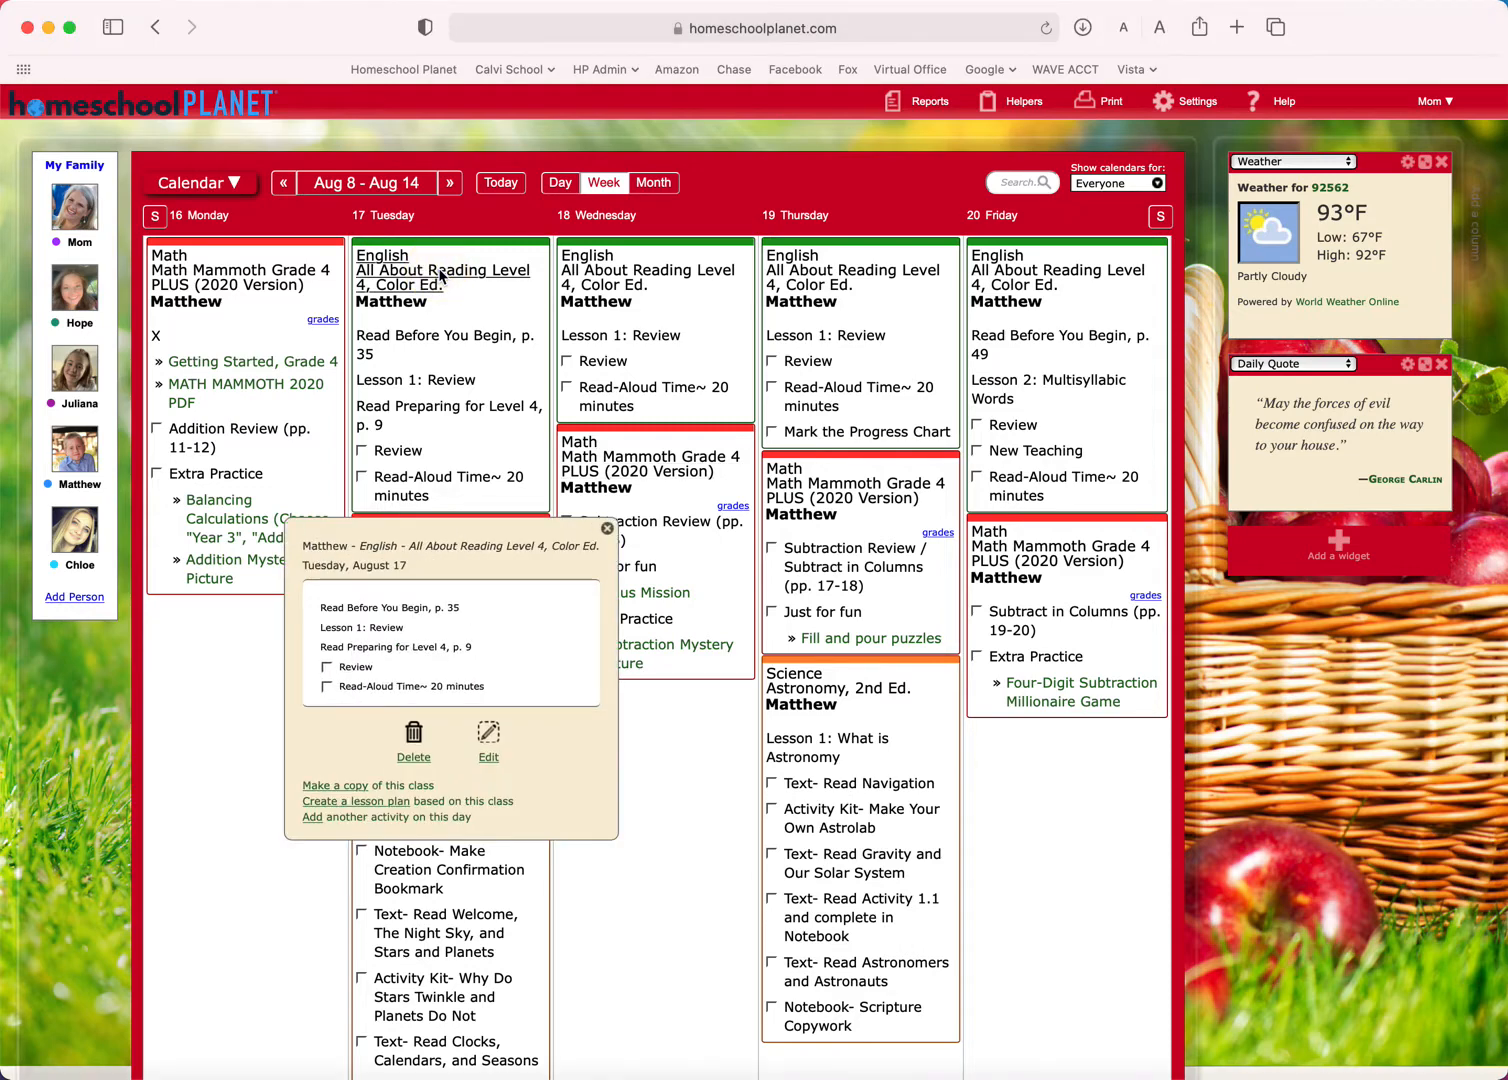
click(489, 758)
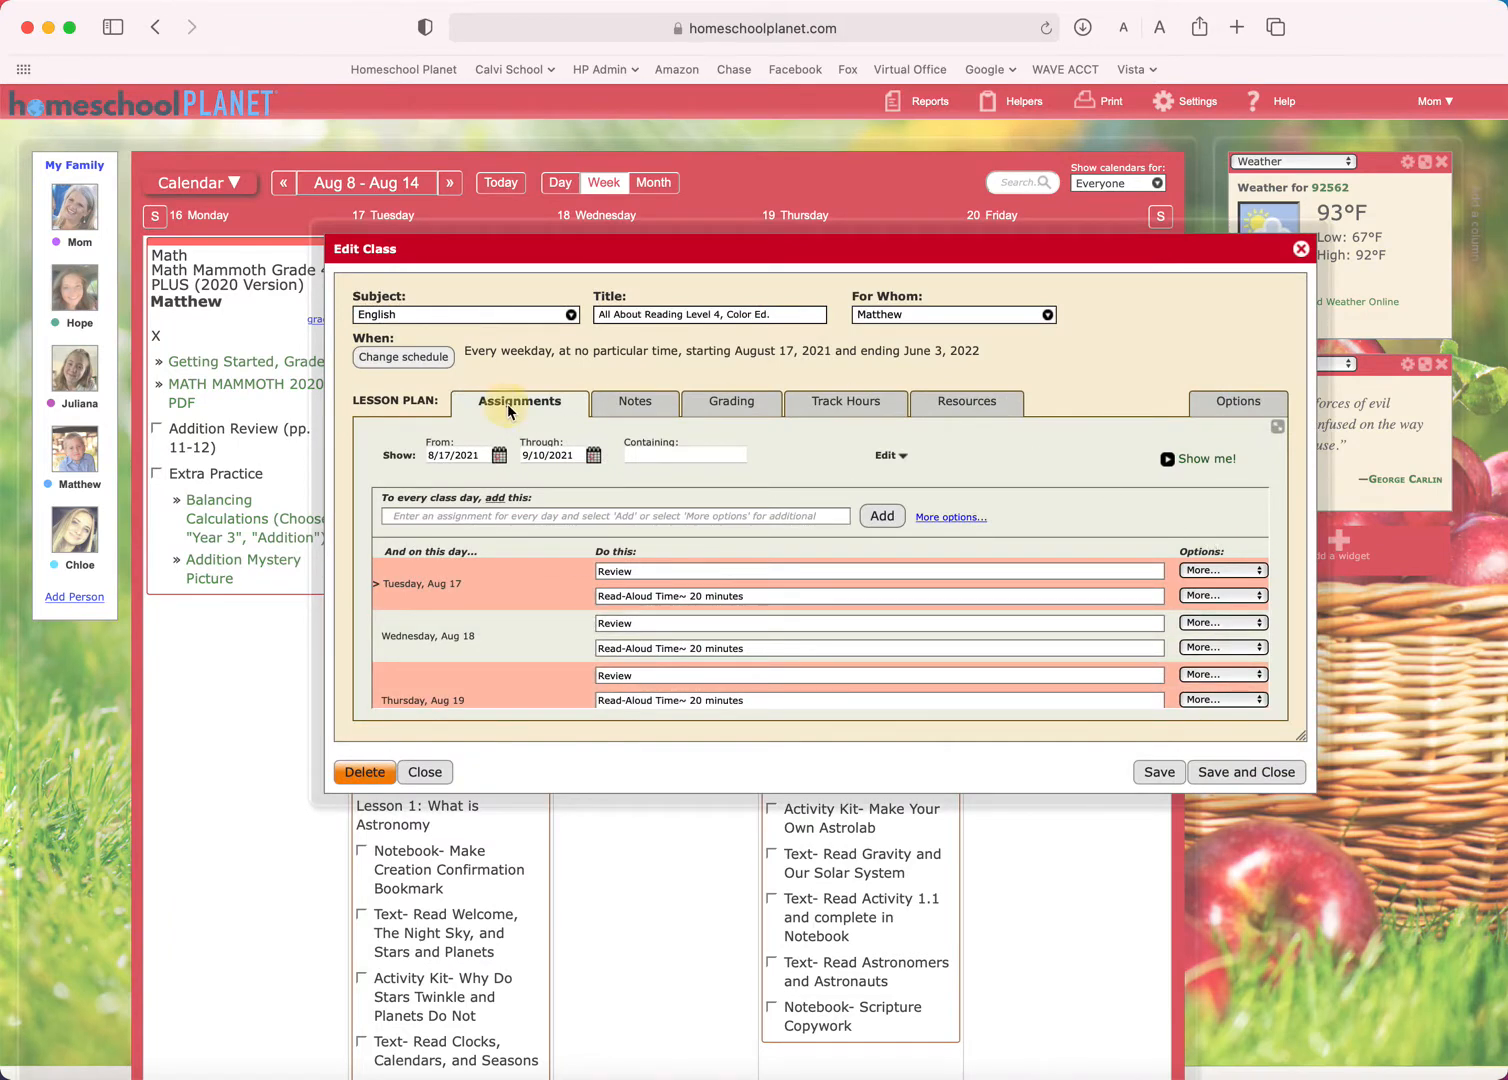
- Shift the class's entire schedule from Aug 17 onward so that it starts on 8/31/2021
click(1252, 572)
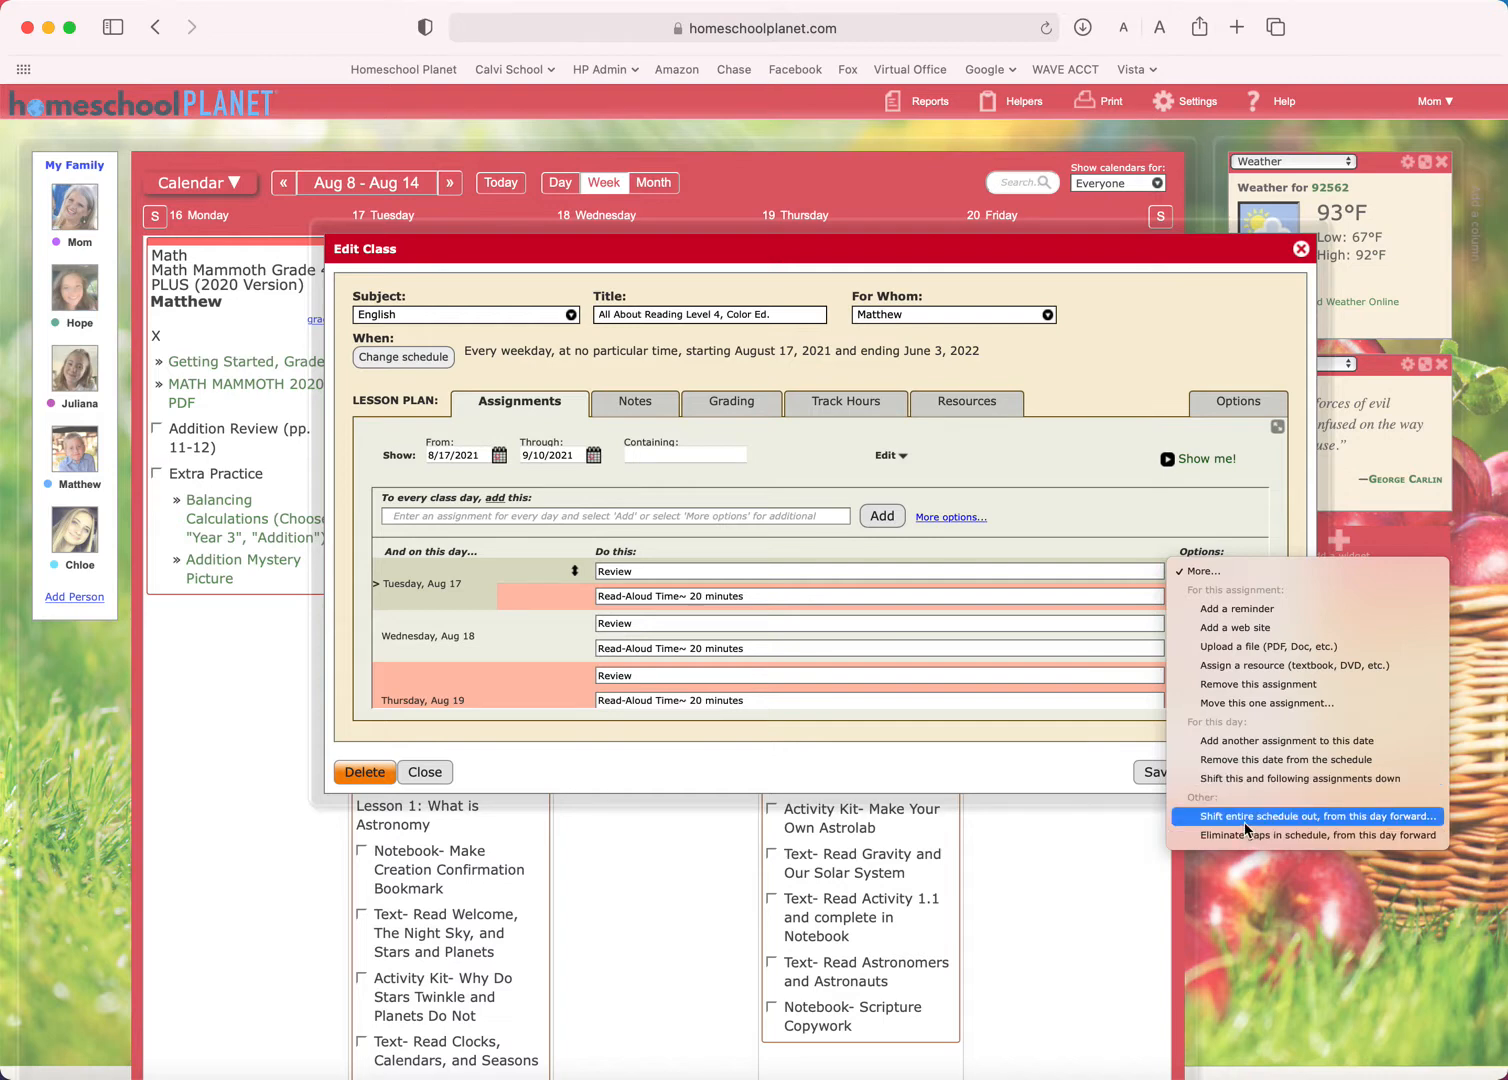
click(1321, 815)
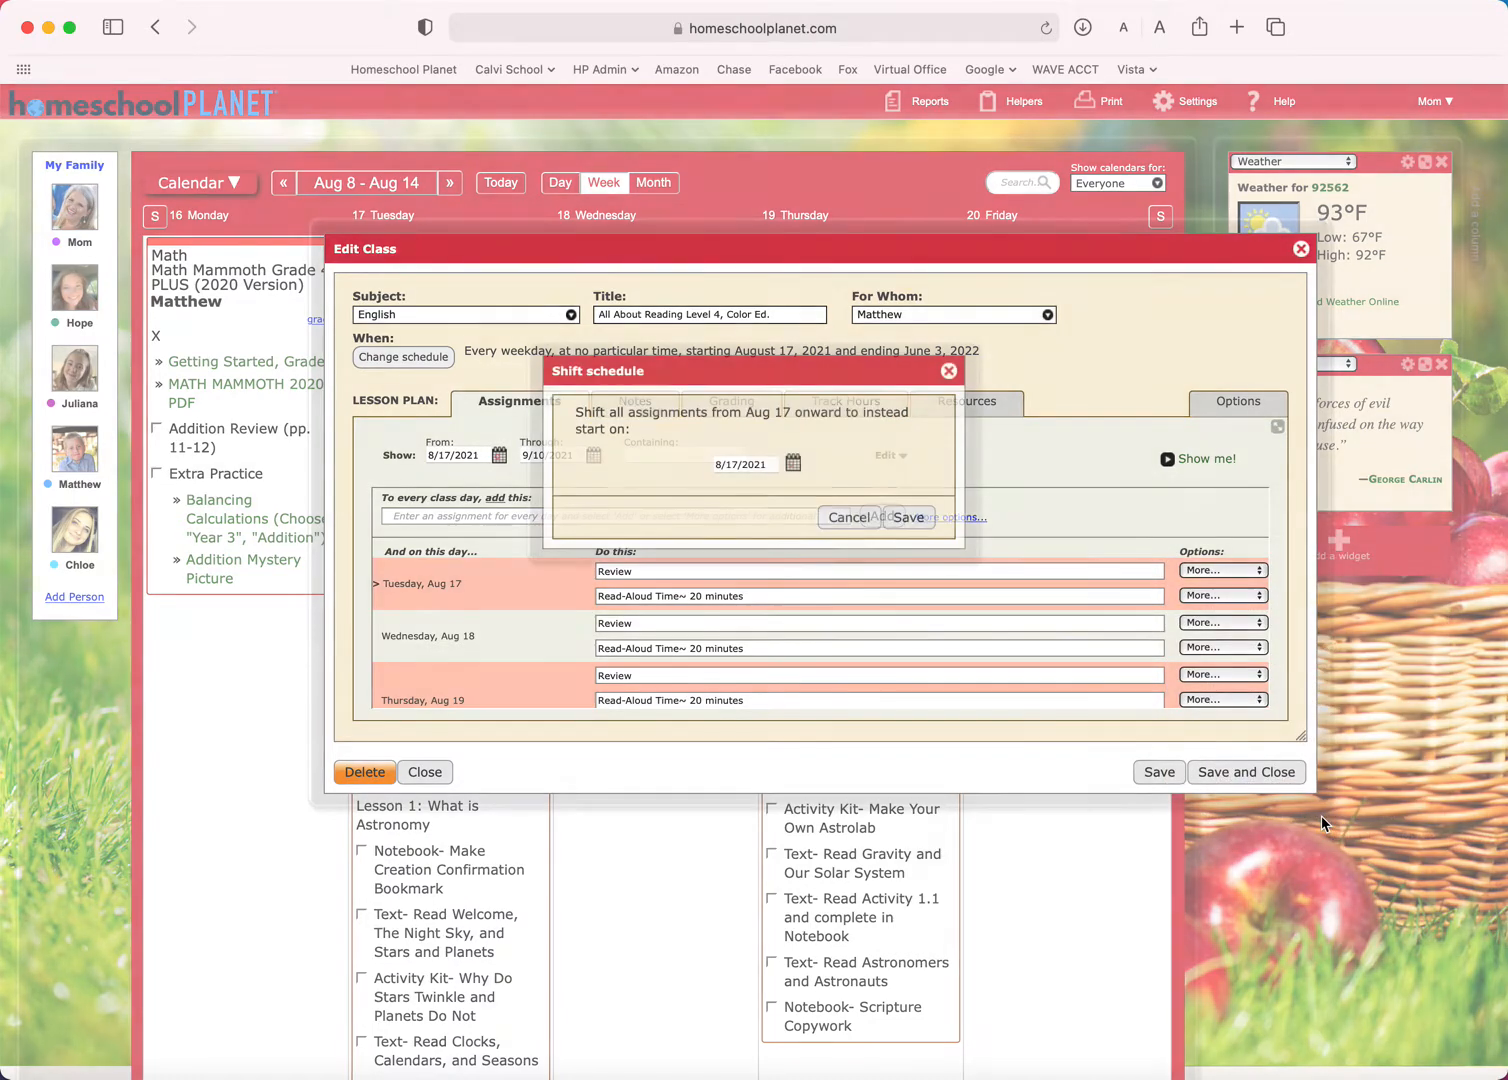
click(793, 463)
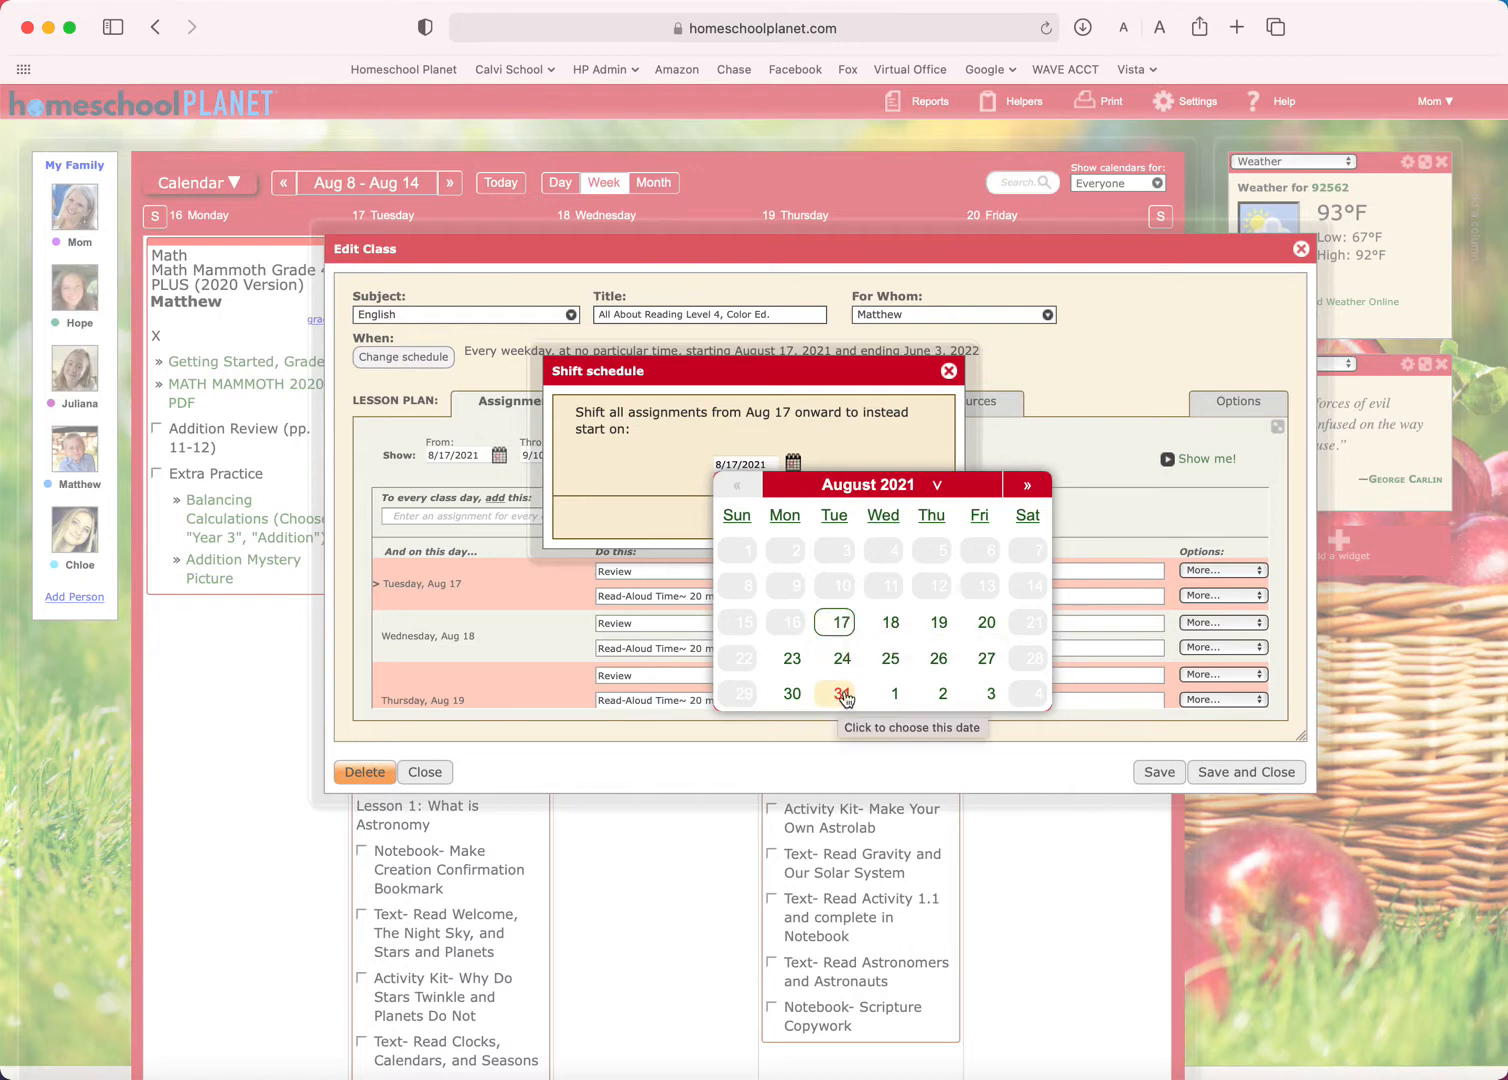
click(843, 694)
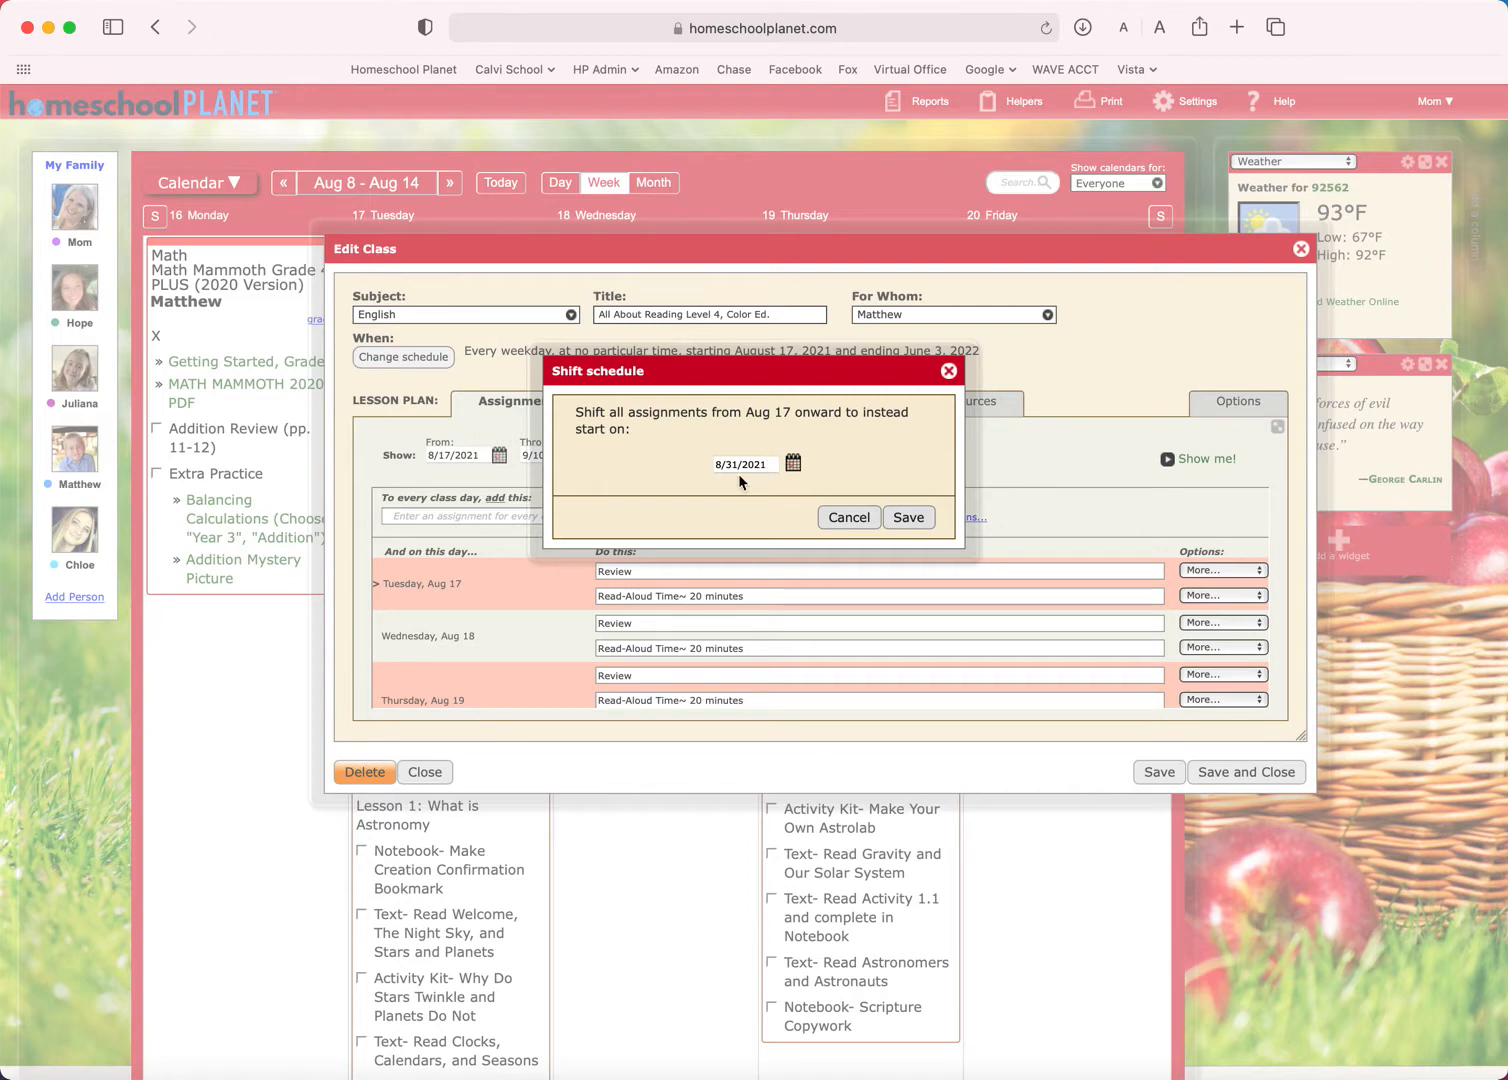
click(908, 517)
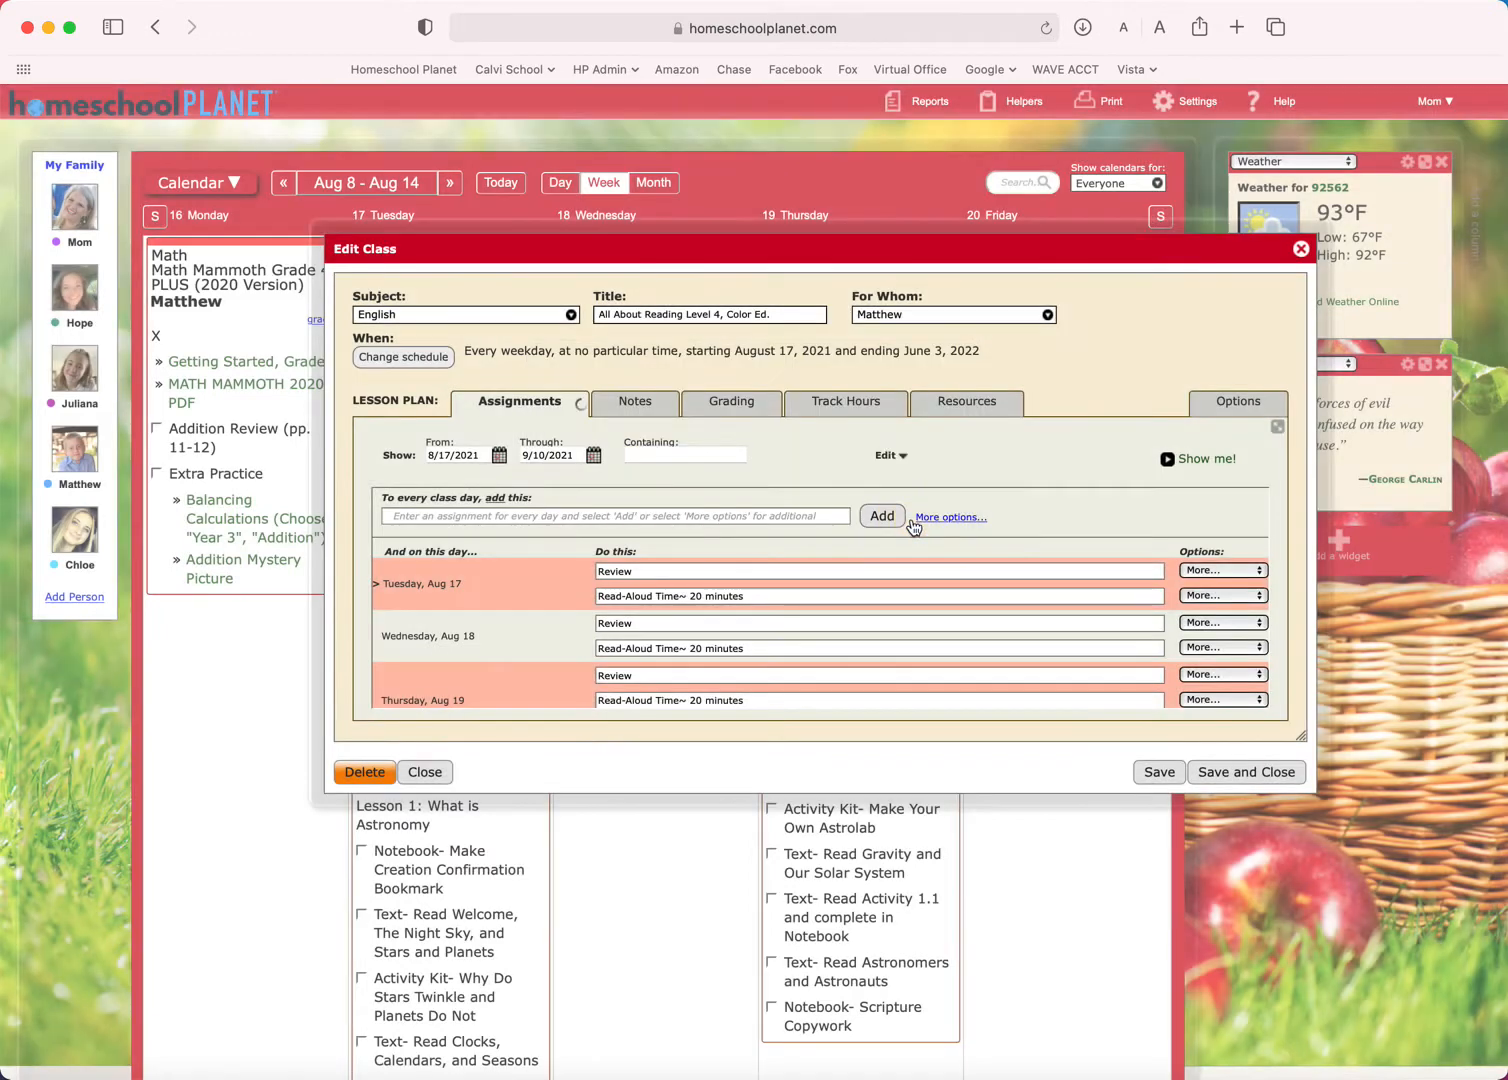
scroll(991, 607, down, 5)
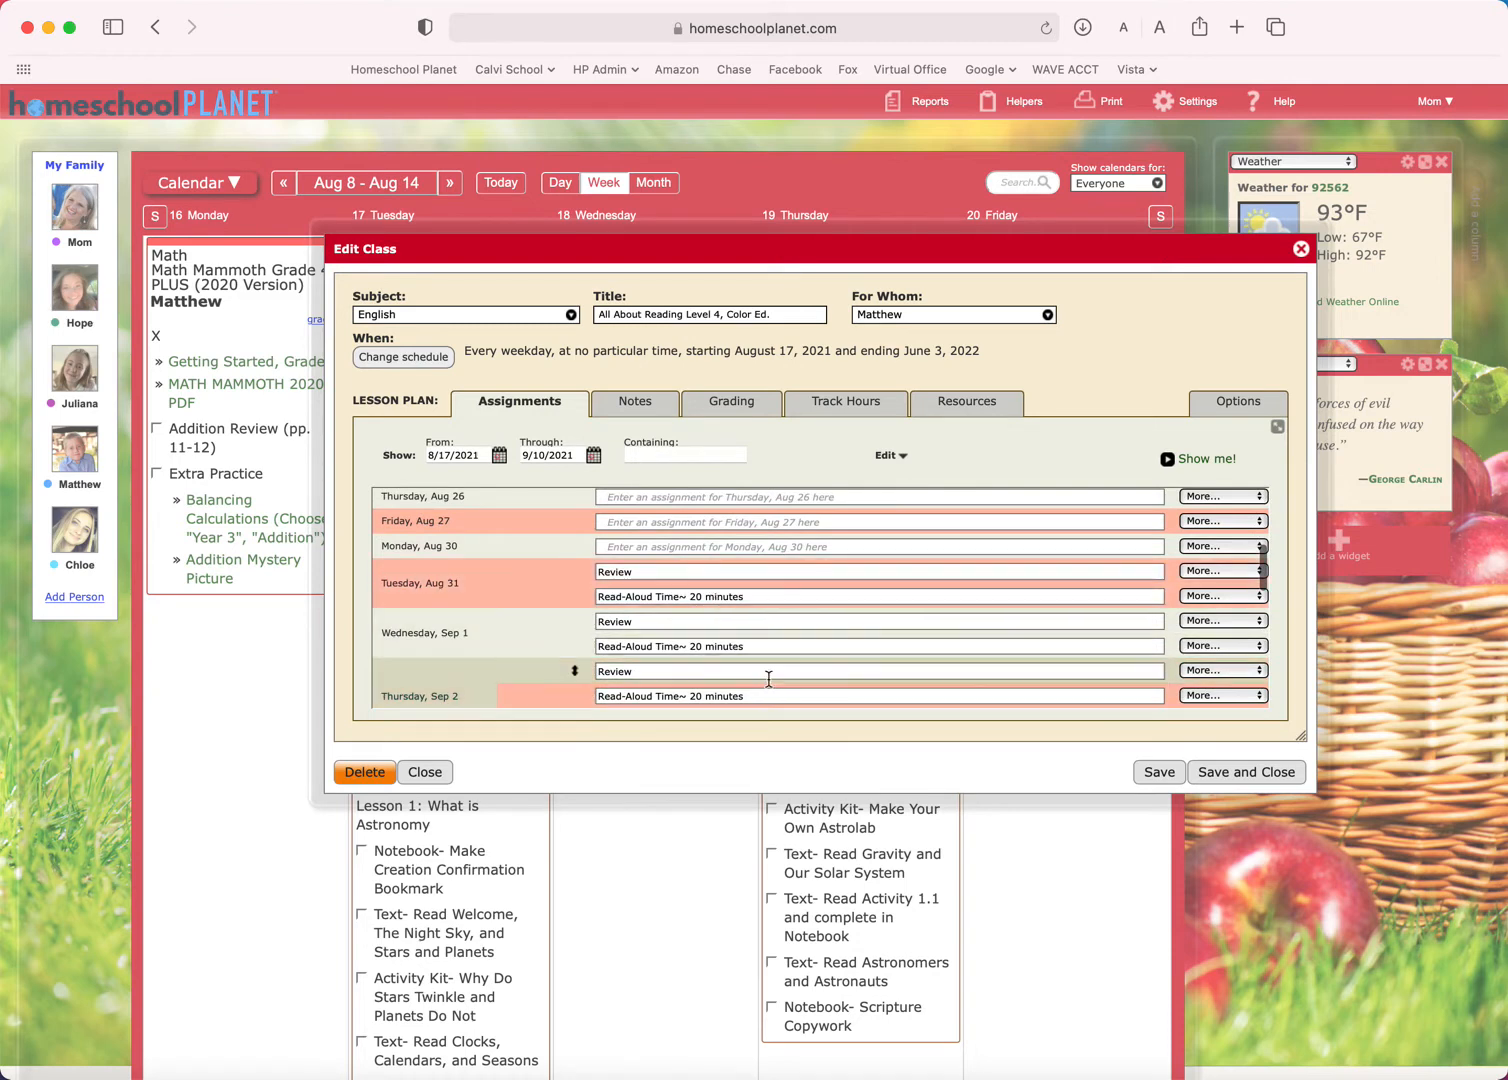
- Eliminate the gaps in the class schedule from Tuesday, Aug 17 forward
click(1222, 572)
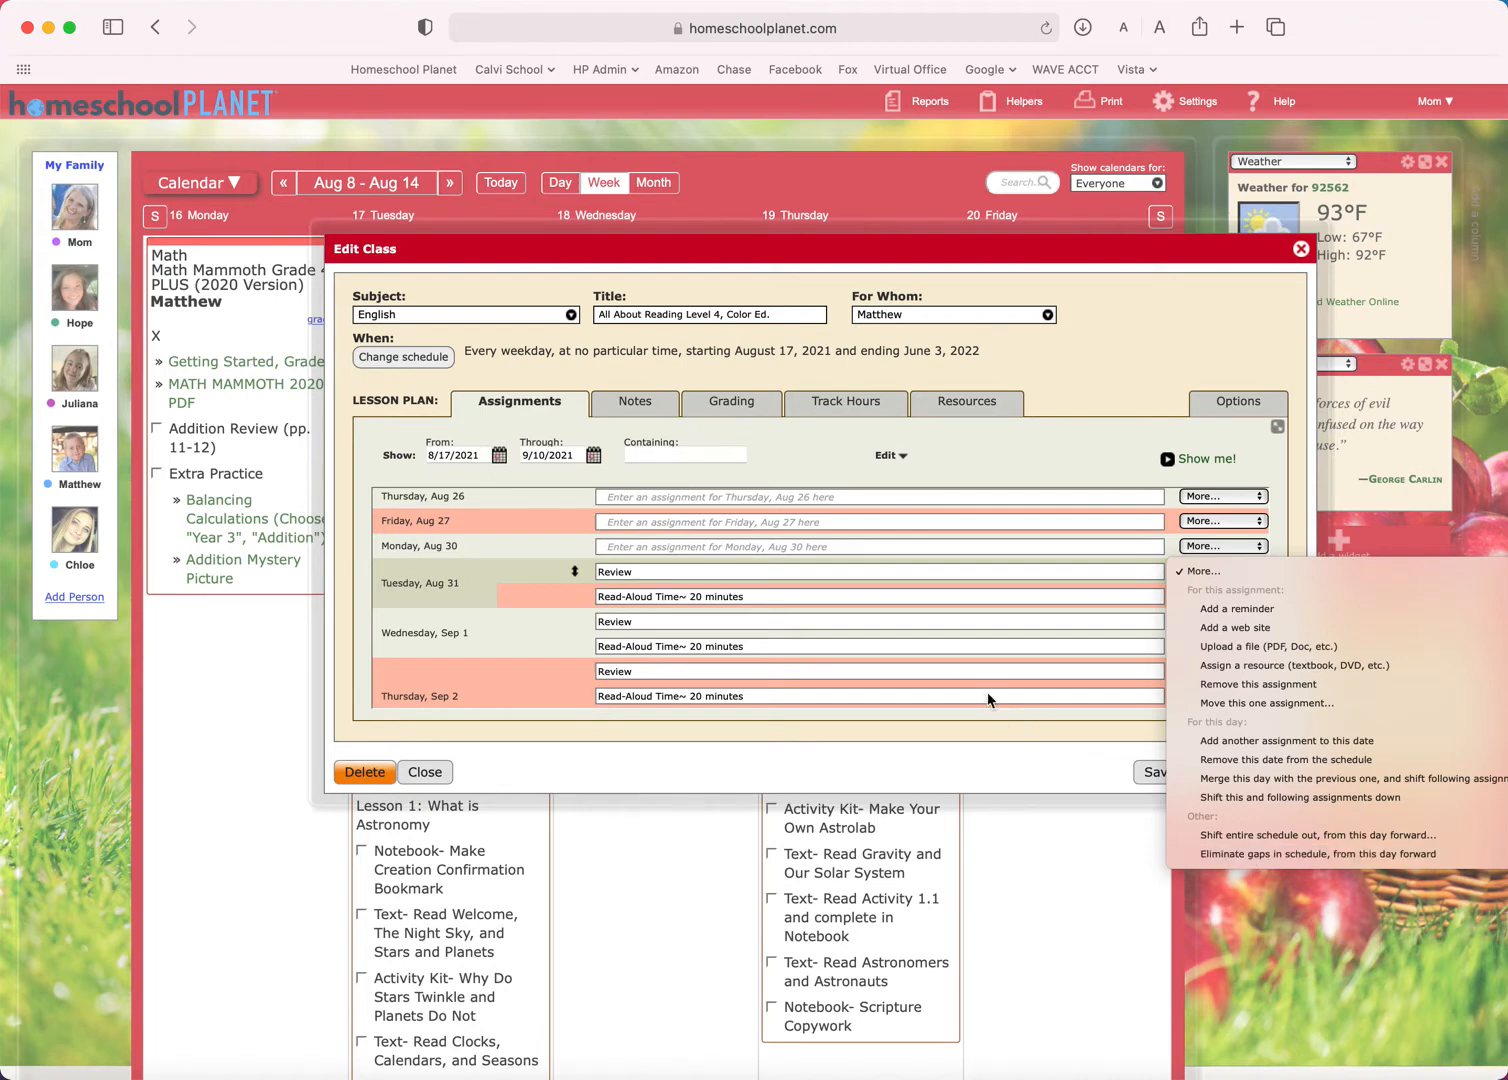
click(889, 557)
scroll(890, 556, up, 5)
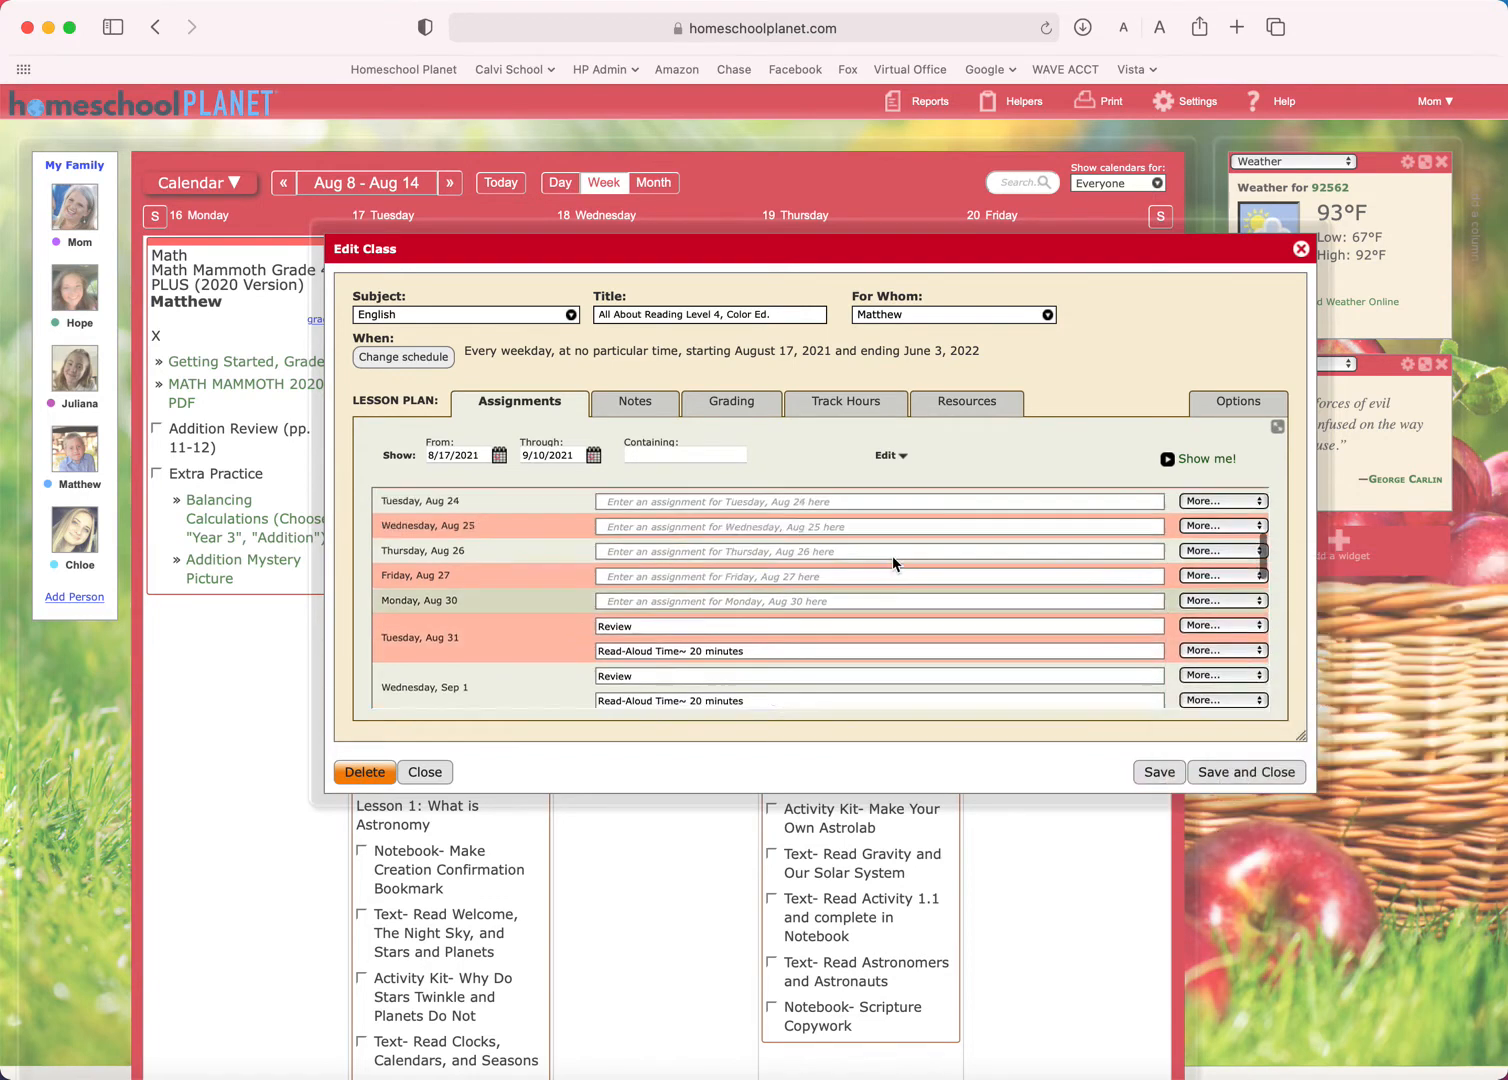
scroll(884, 604, up, 3)
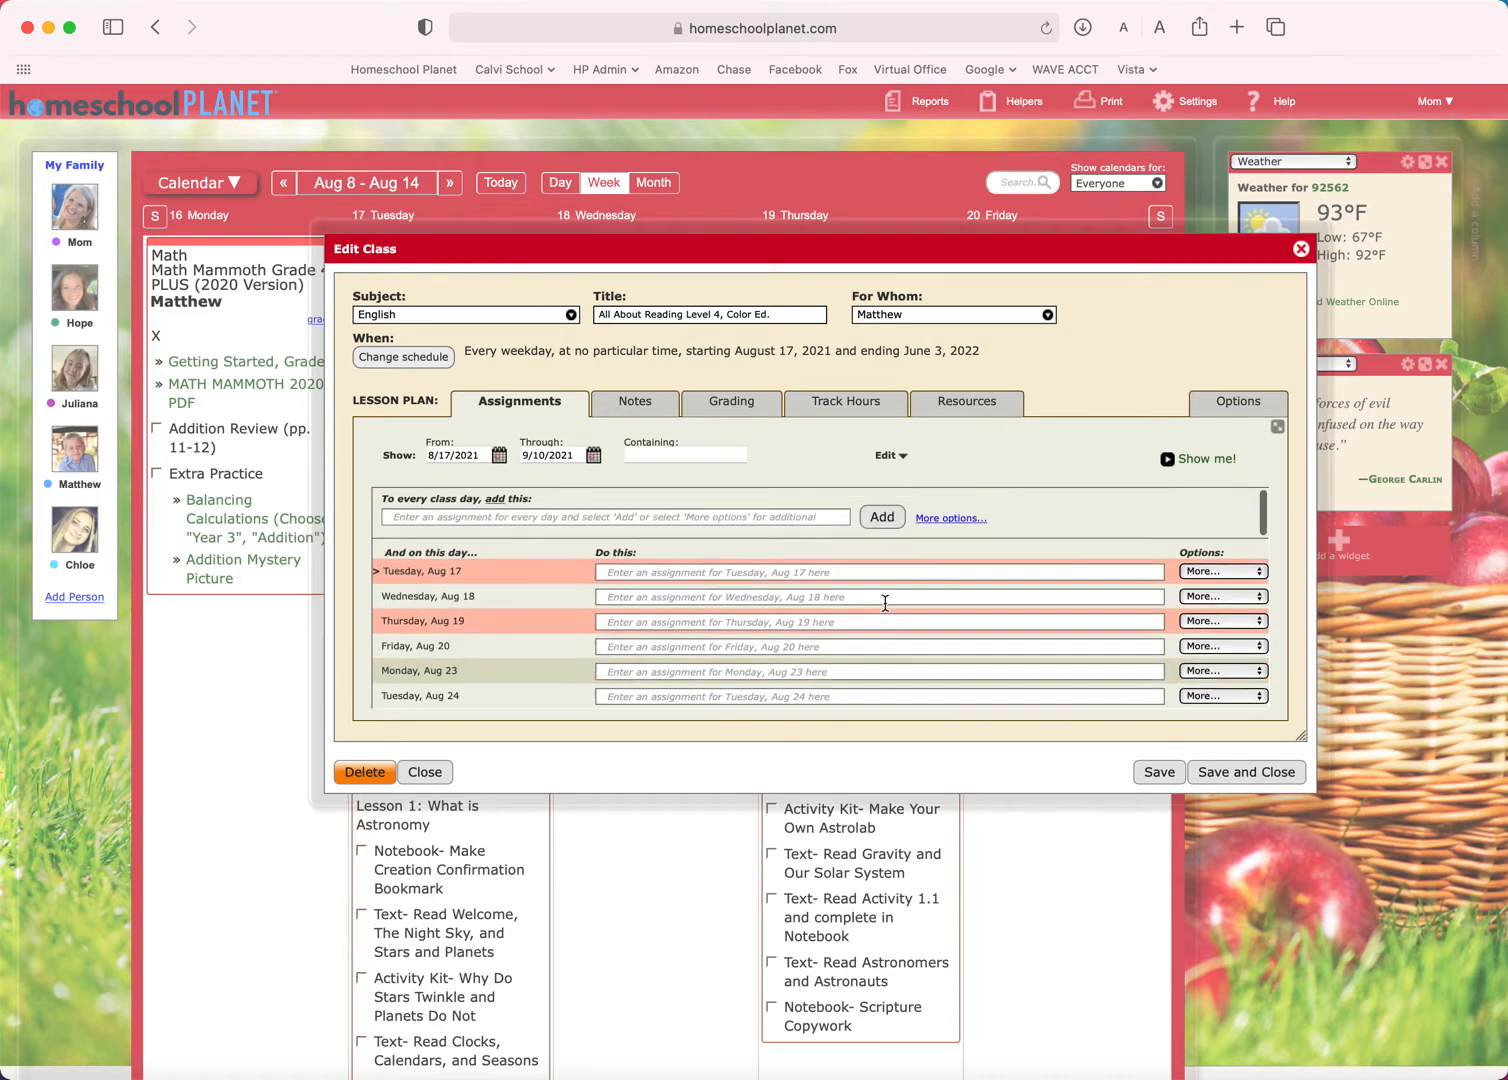
click(1212, 570)
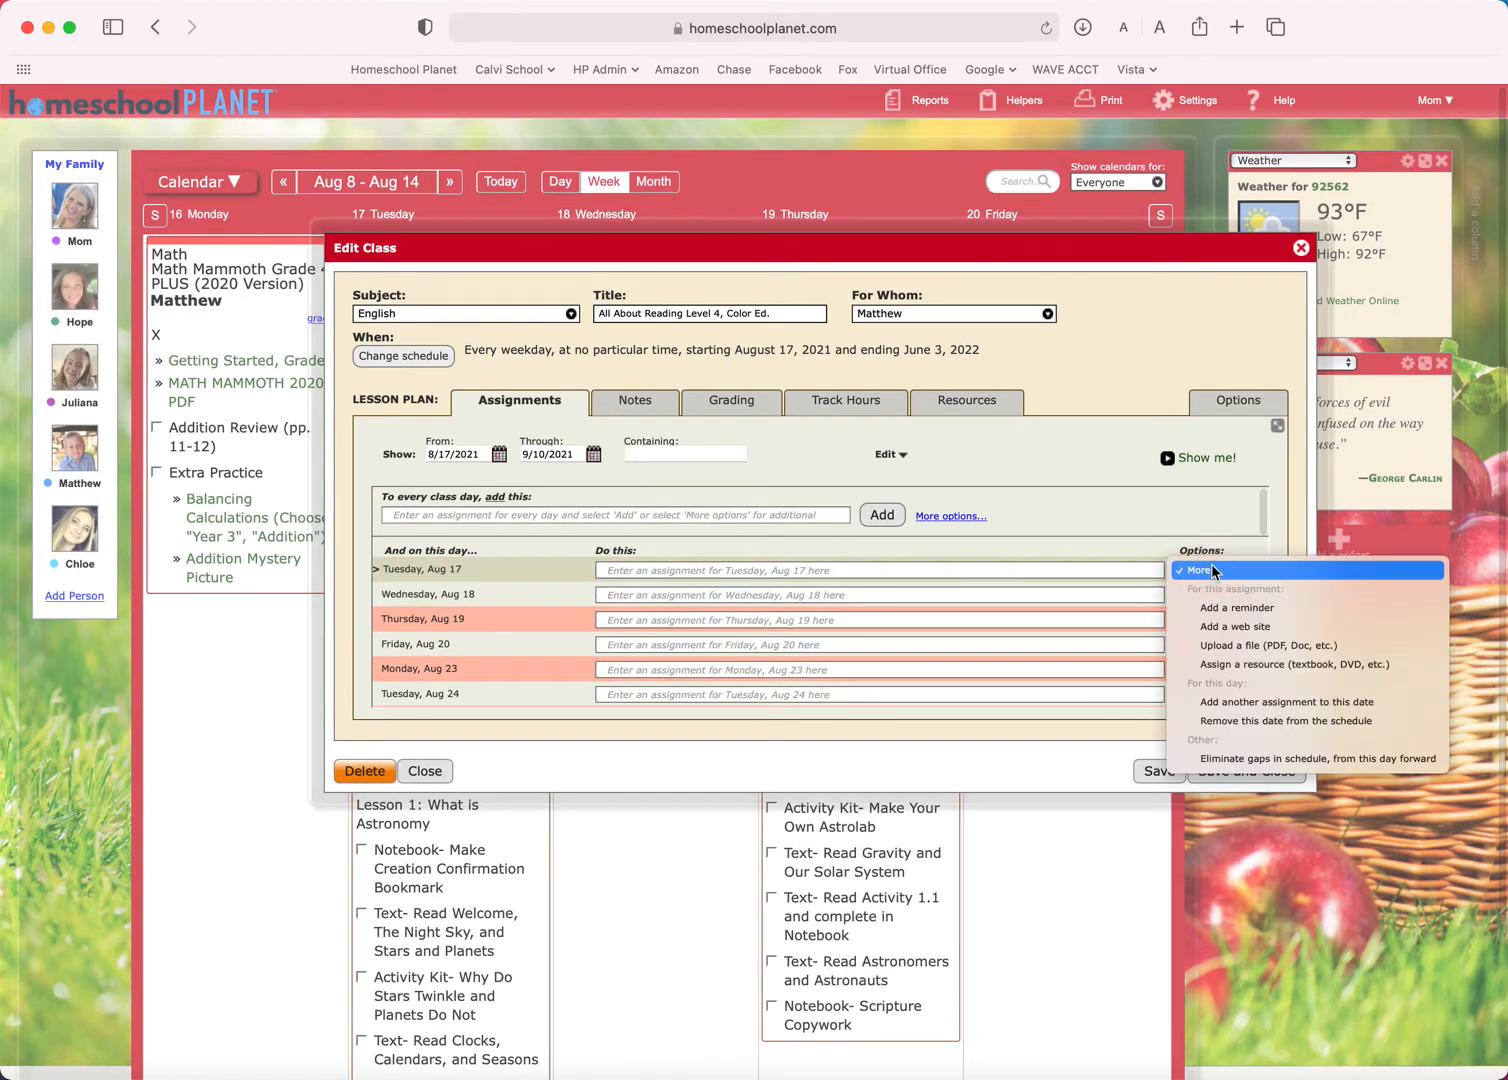
click(1262, 764)
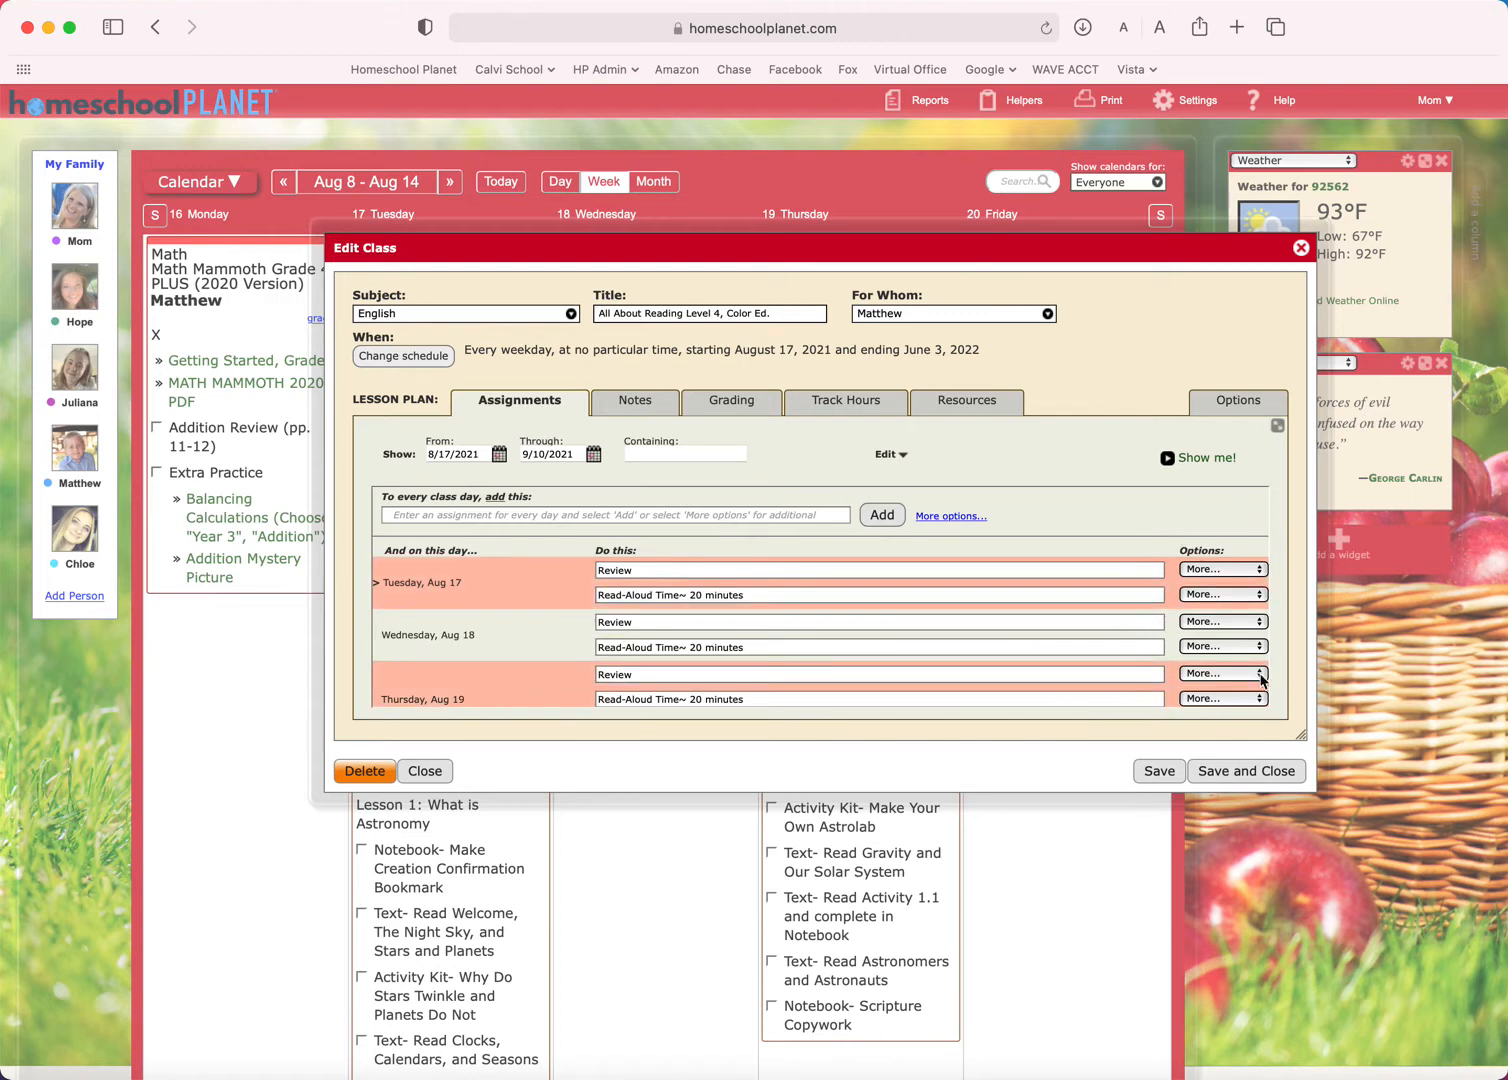
- Show the bulk edit options for the assignments and extend the displayed range through the last date of class, 6/3/2022
click(889, 456)
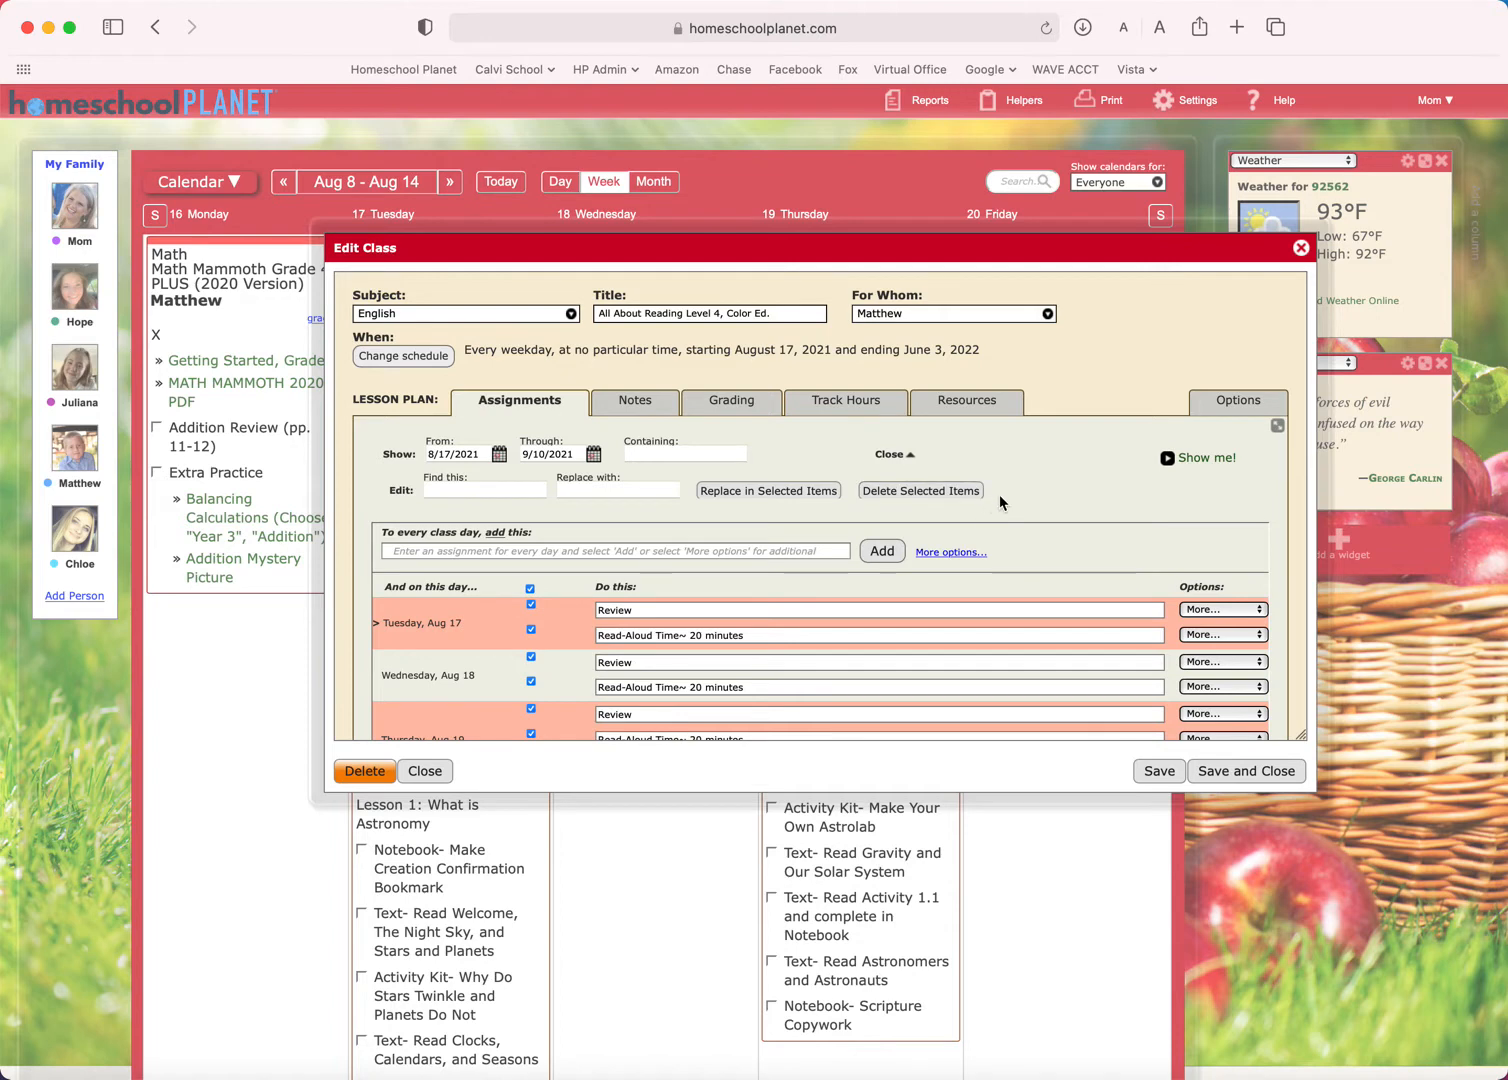
click(595, 455)
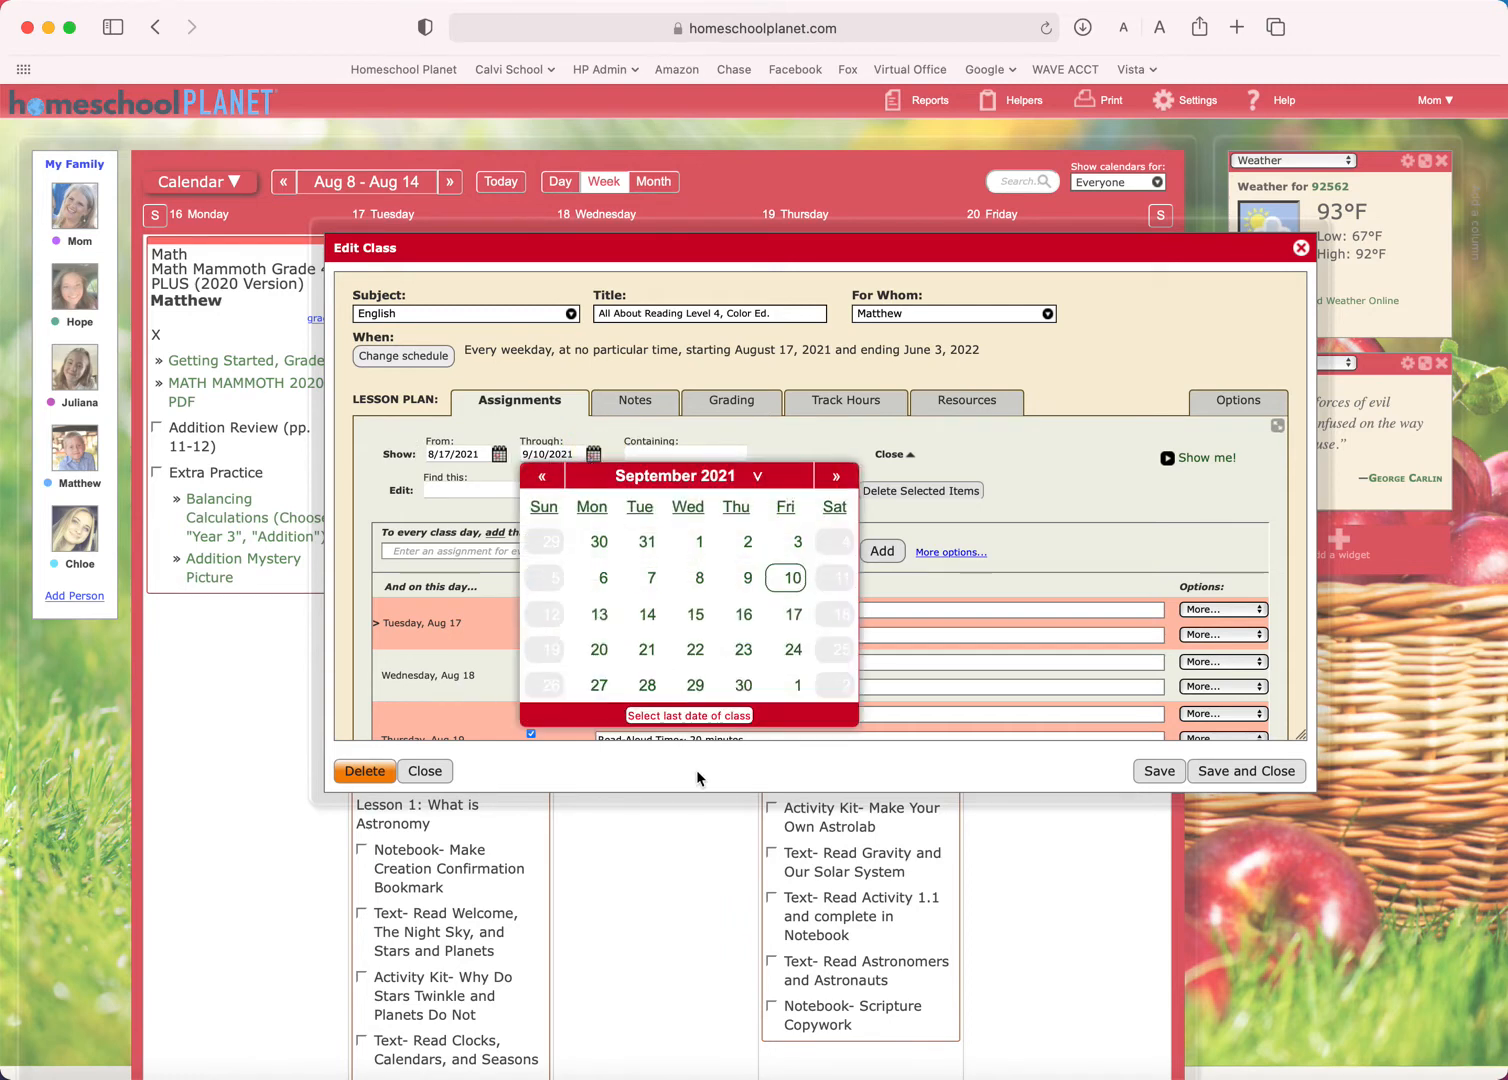
click(679, 716)
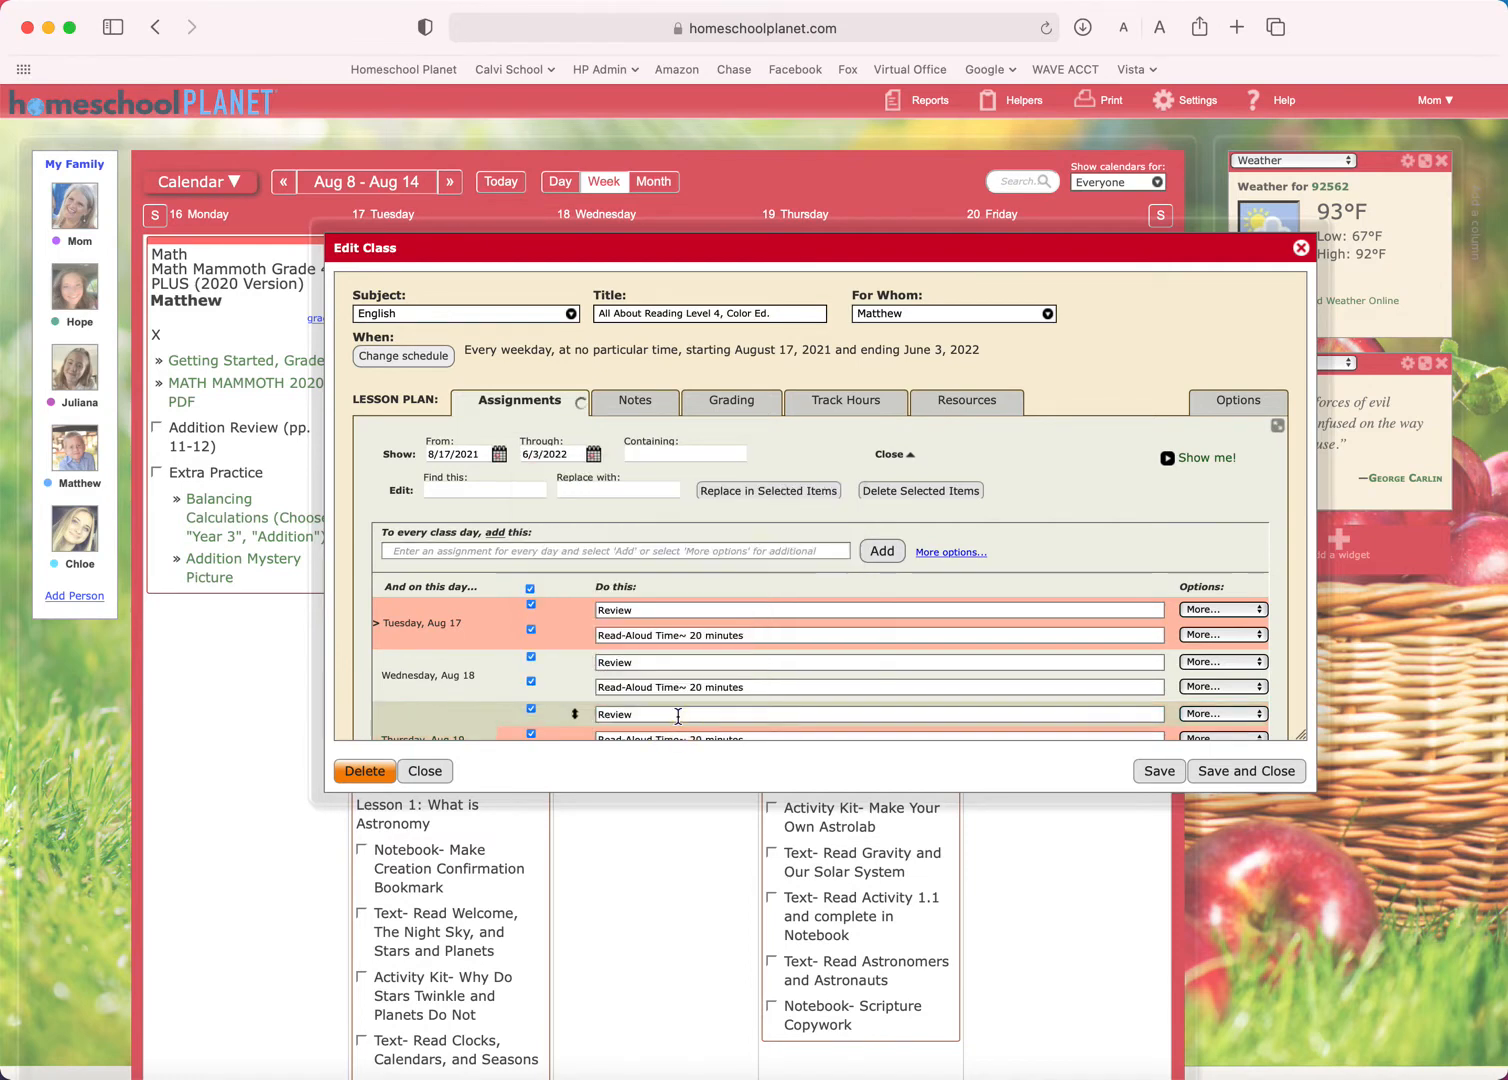
- Enlarge the Edit Class dialog to show more assignment rows and look through the list
scroll(679, 716, down, 1)
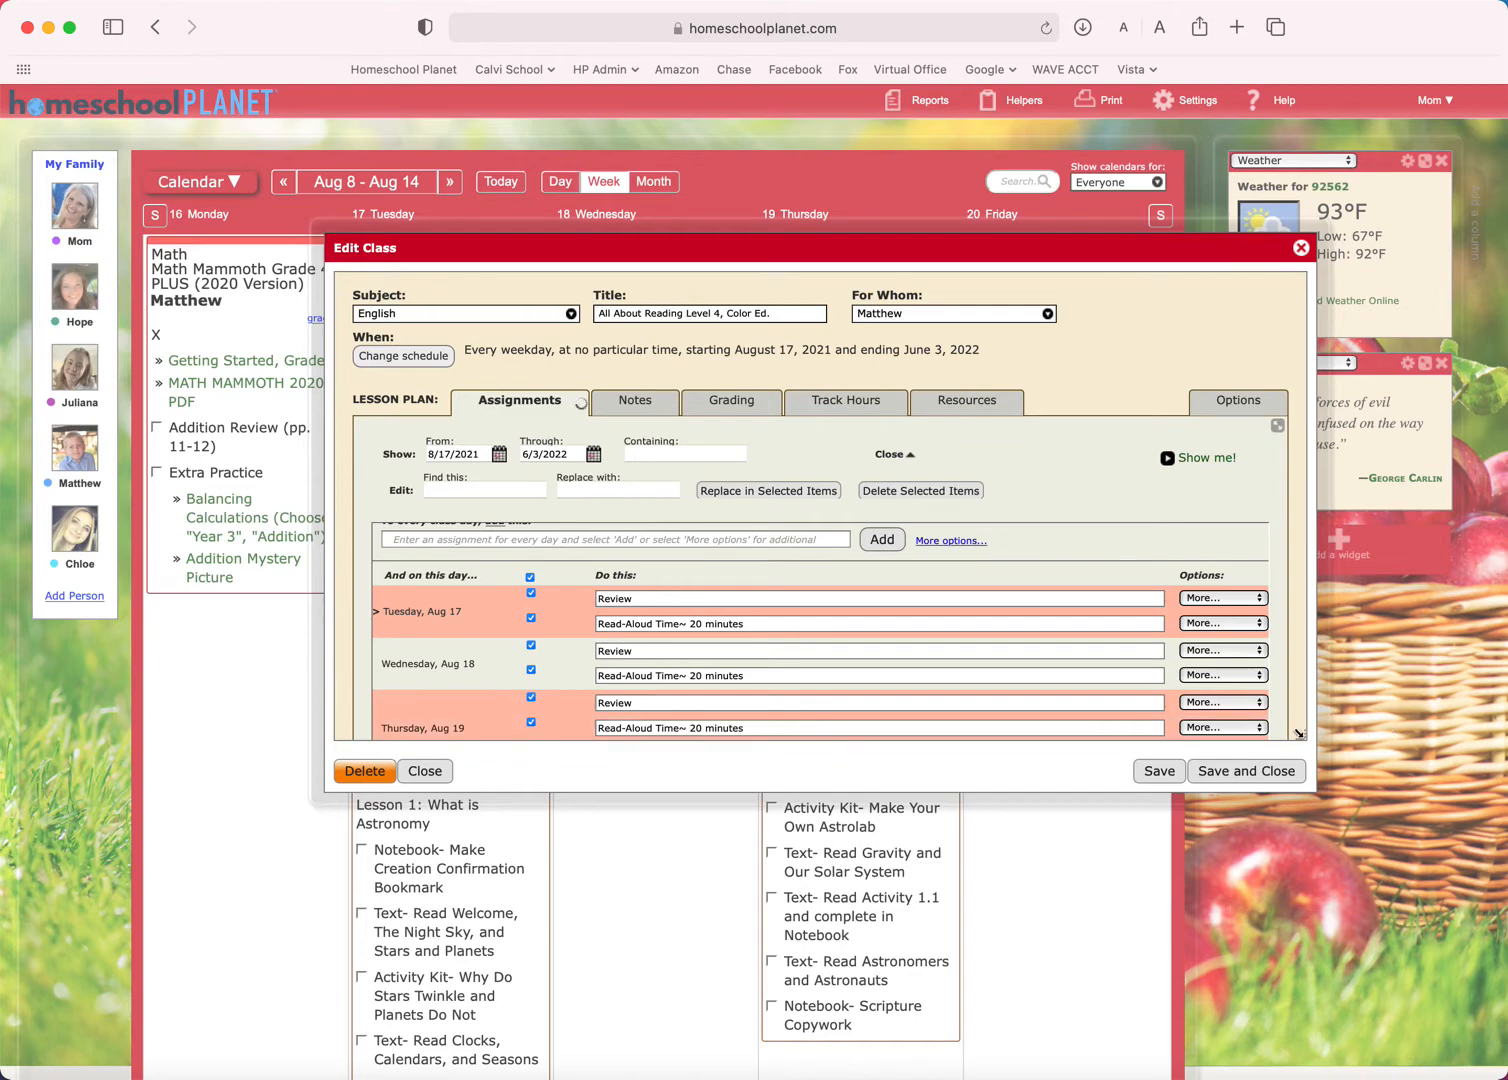
drag(1300, 736, 1350, 910)
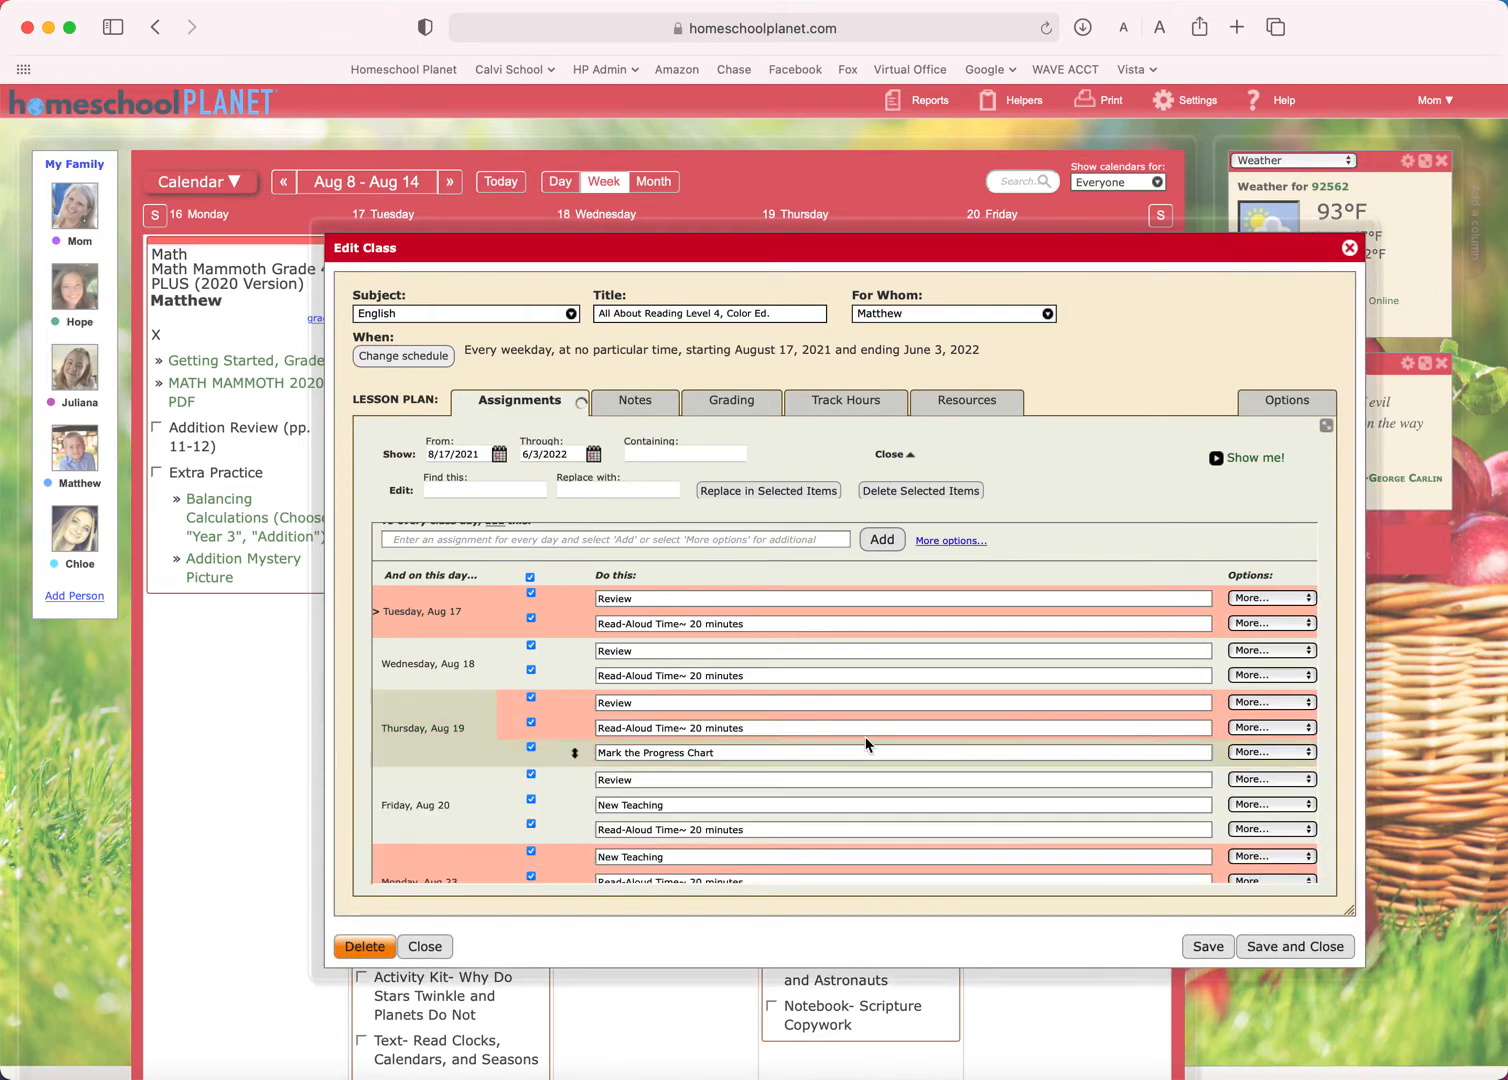
scroll(866, 744, down, 15)
scroll(866, 744, up, 15)
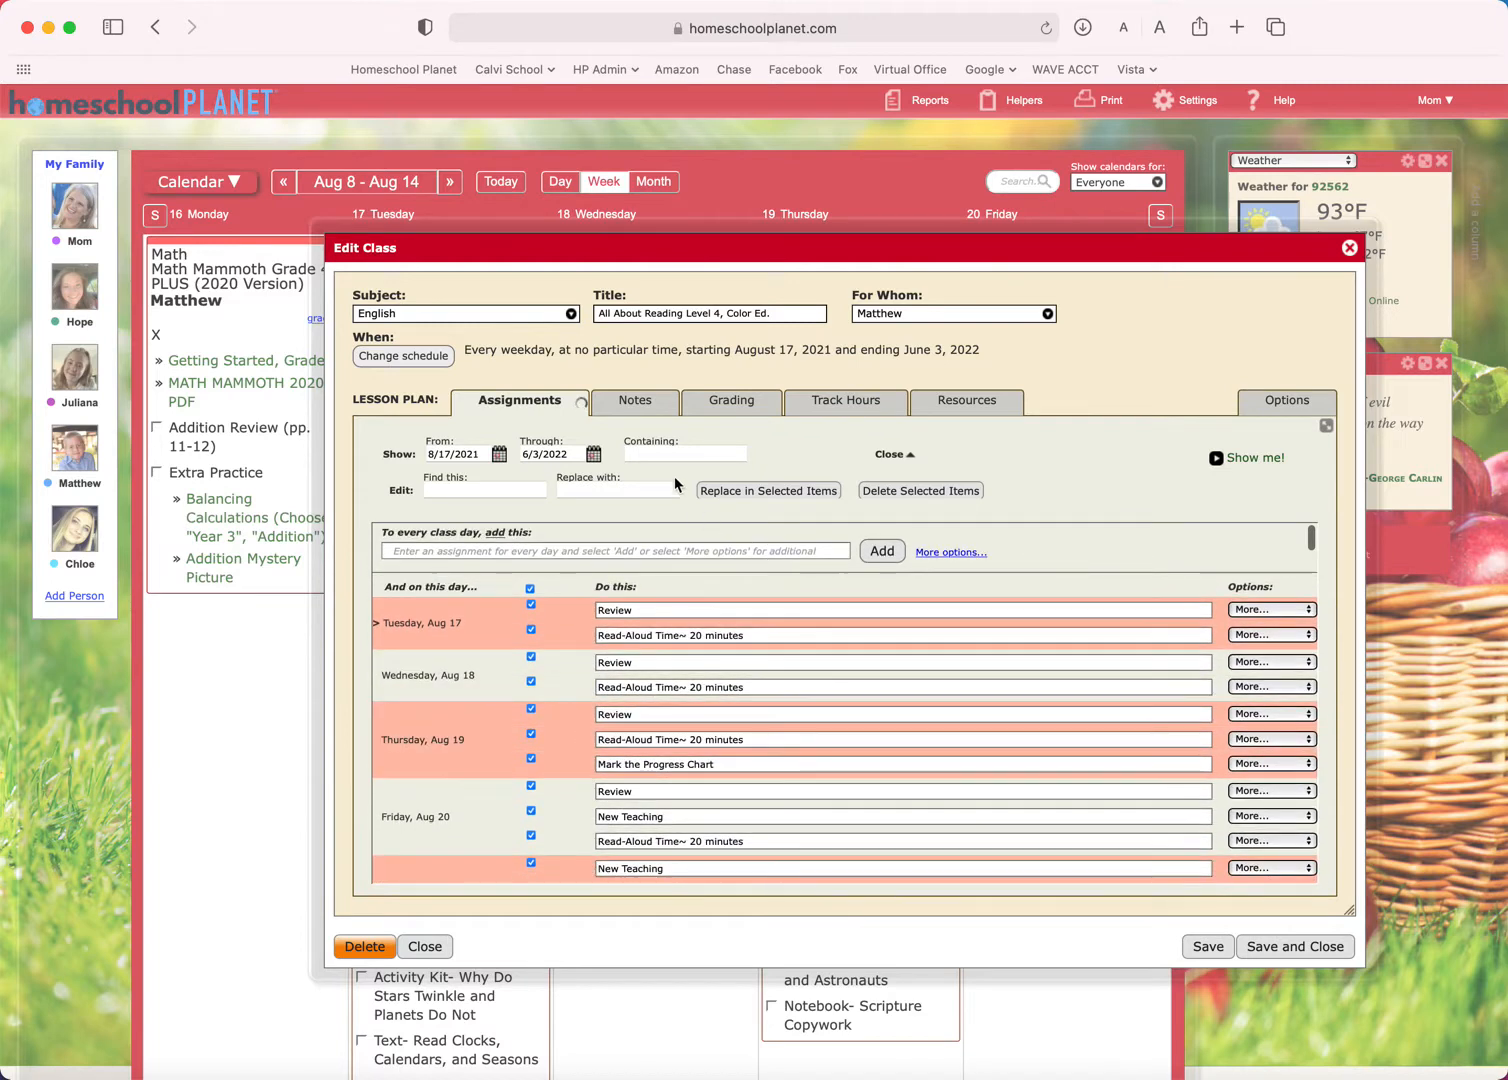
- Filter the assignment list to entries containing "Review" and look through the filtered rows
click(648, 453)
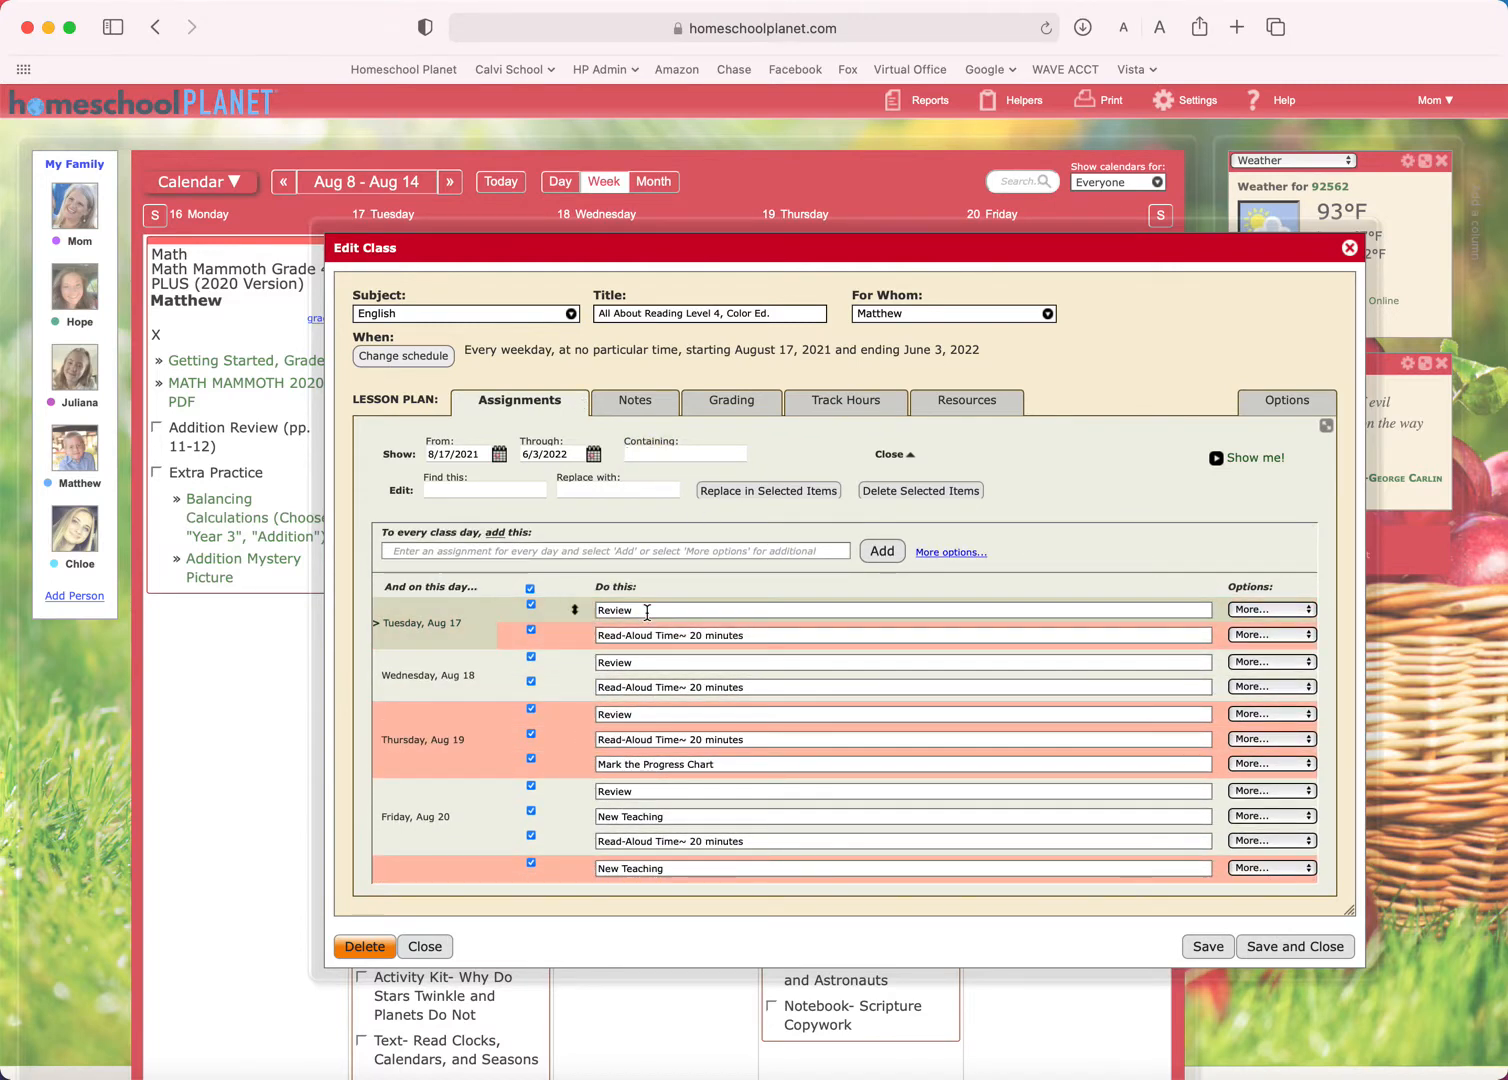
text(Review)
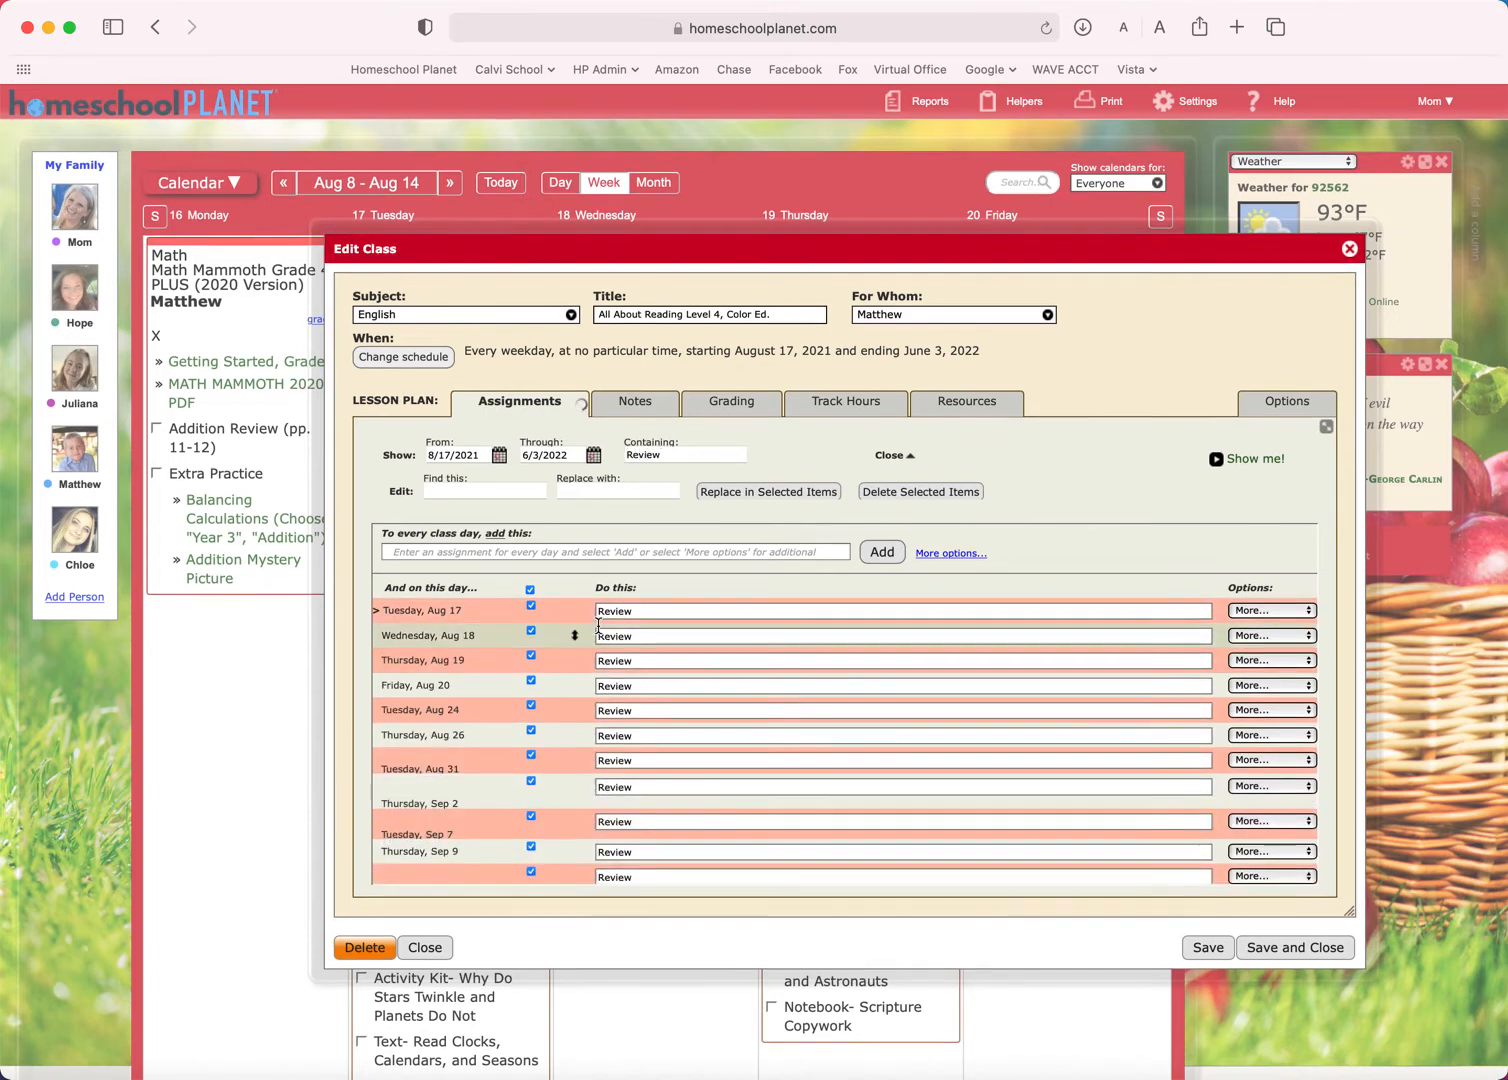
scroll(598, 625, down, 3)
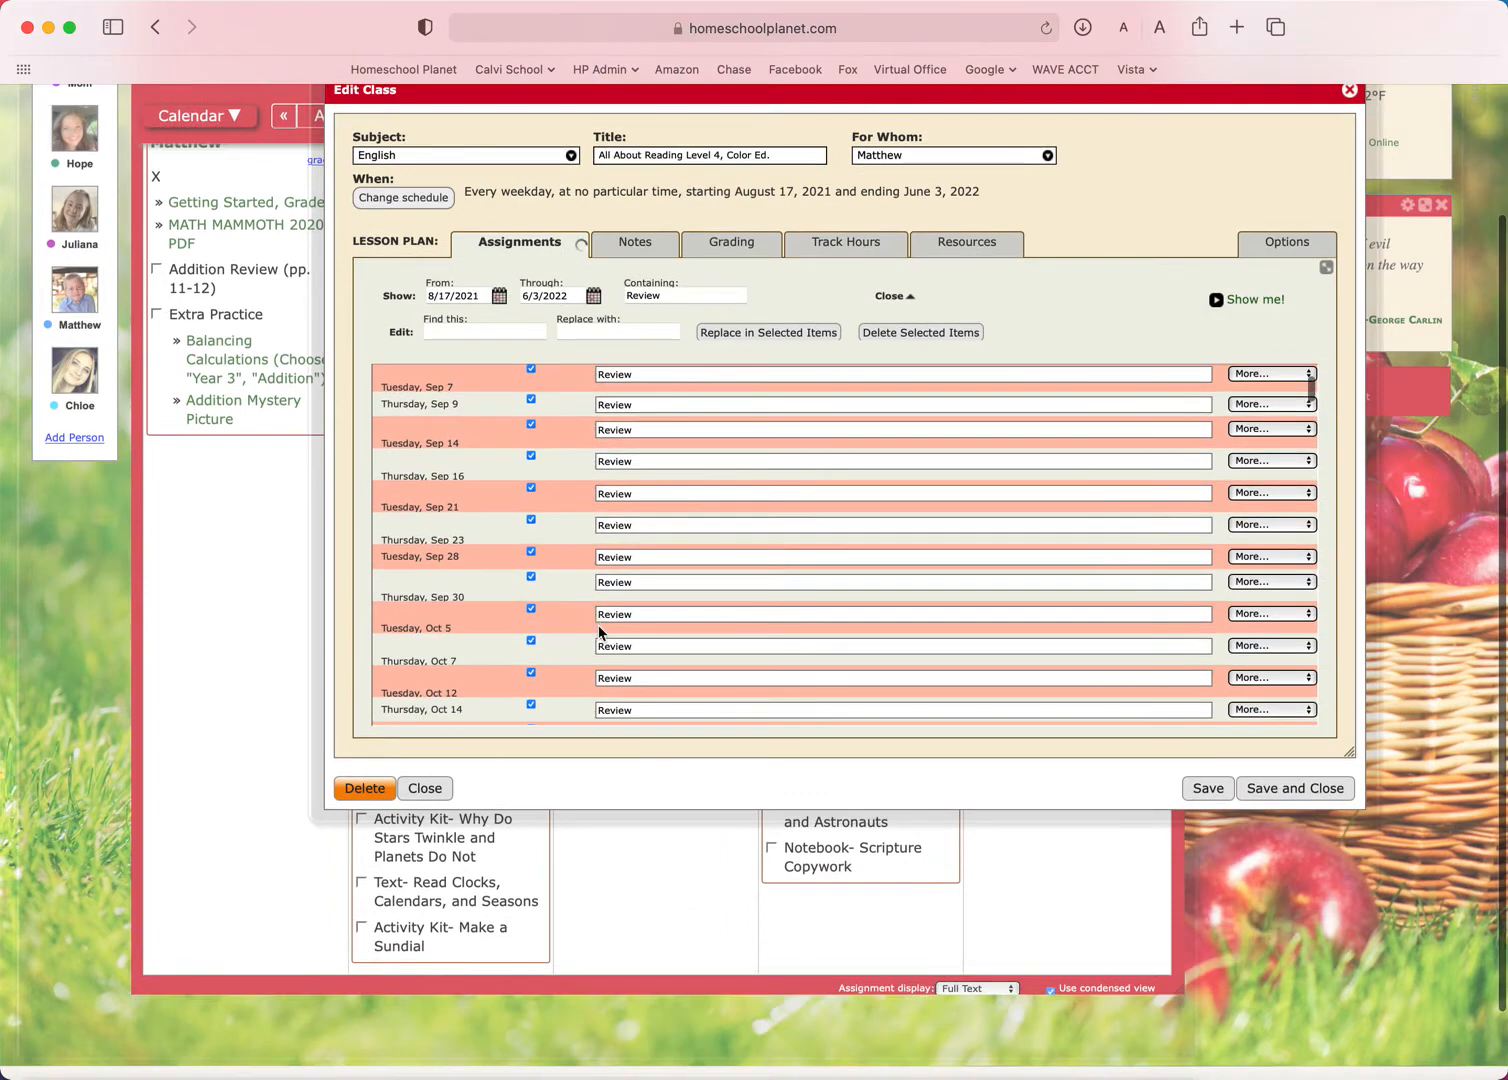
scroll(598, 633, down, 1)
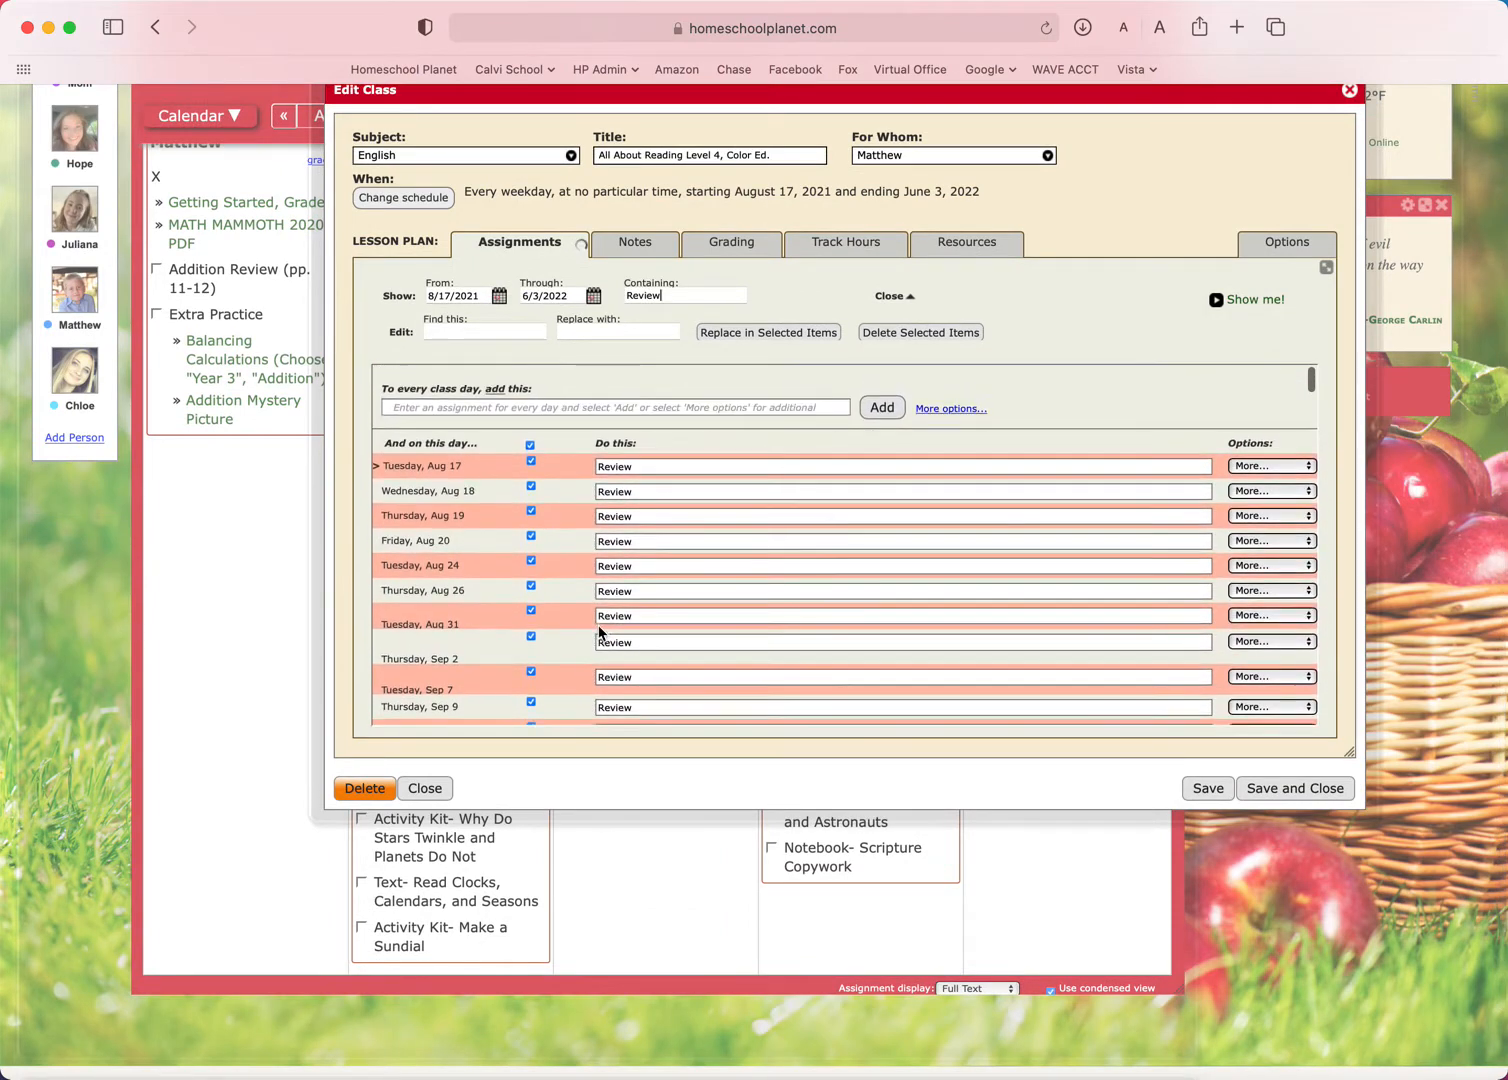
scroll(902, 875, up, 3)
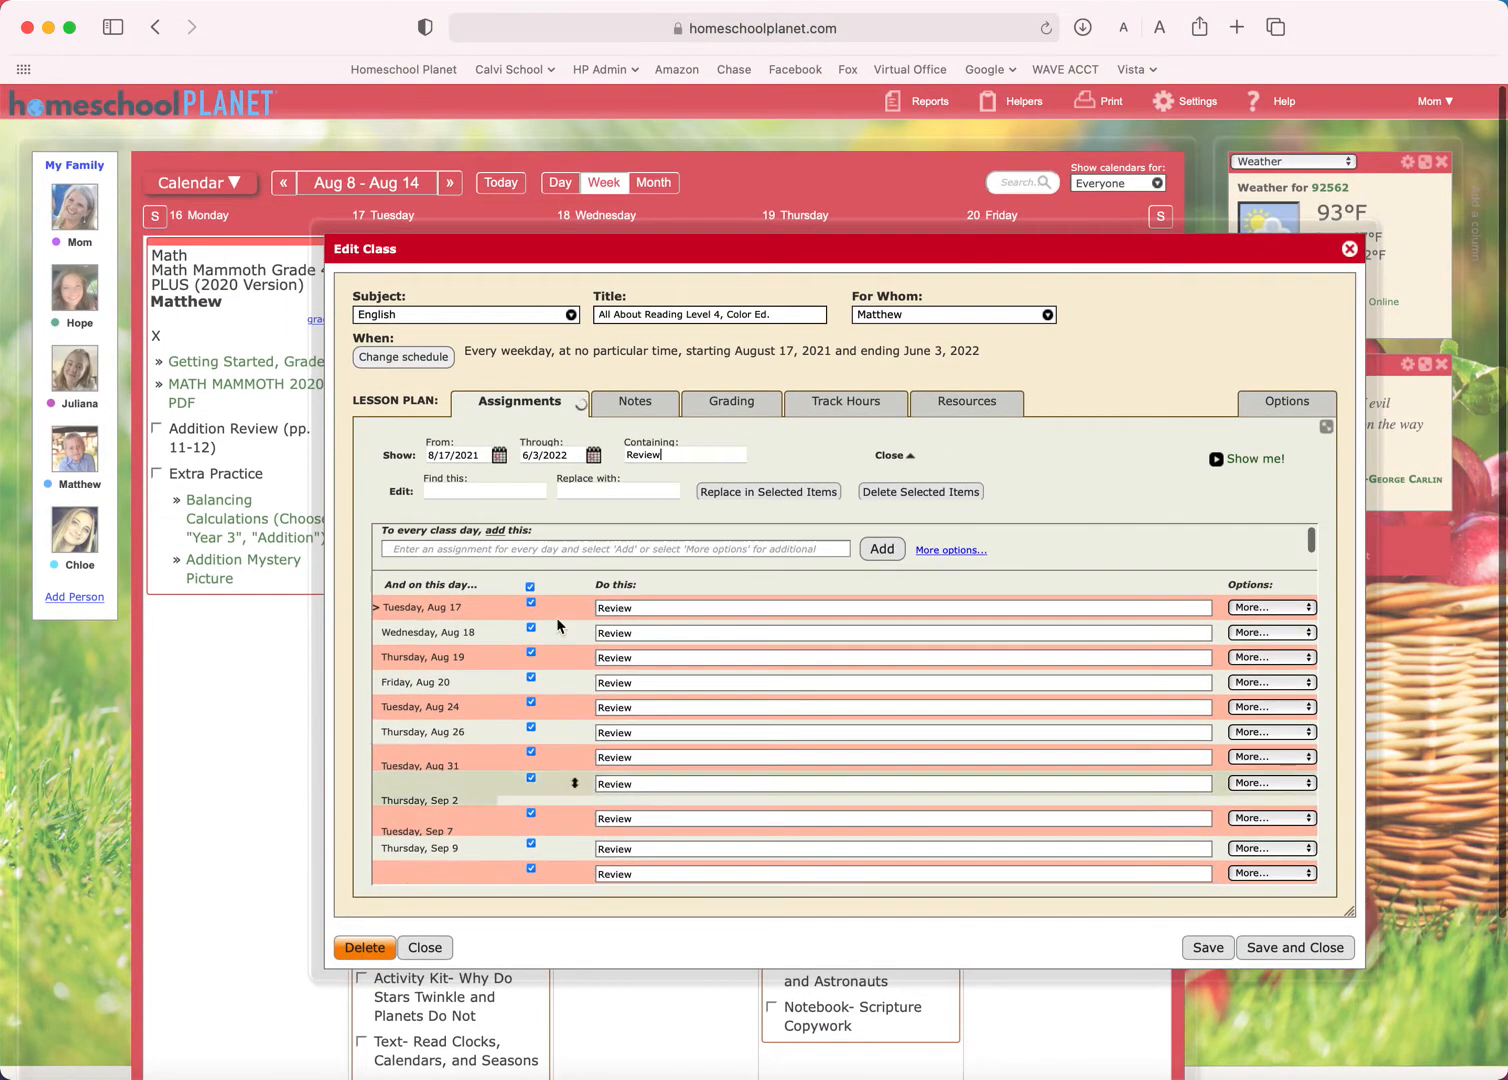
- Replace "Review" with "Relearn" in all selected assignments
click(444, 487)
text(Re)
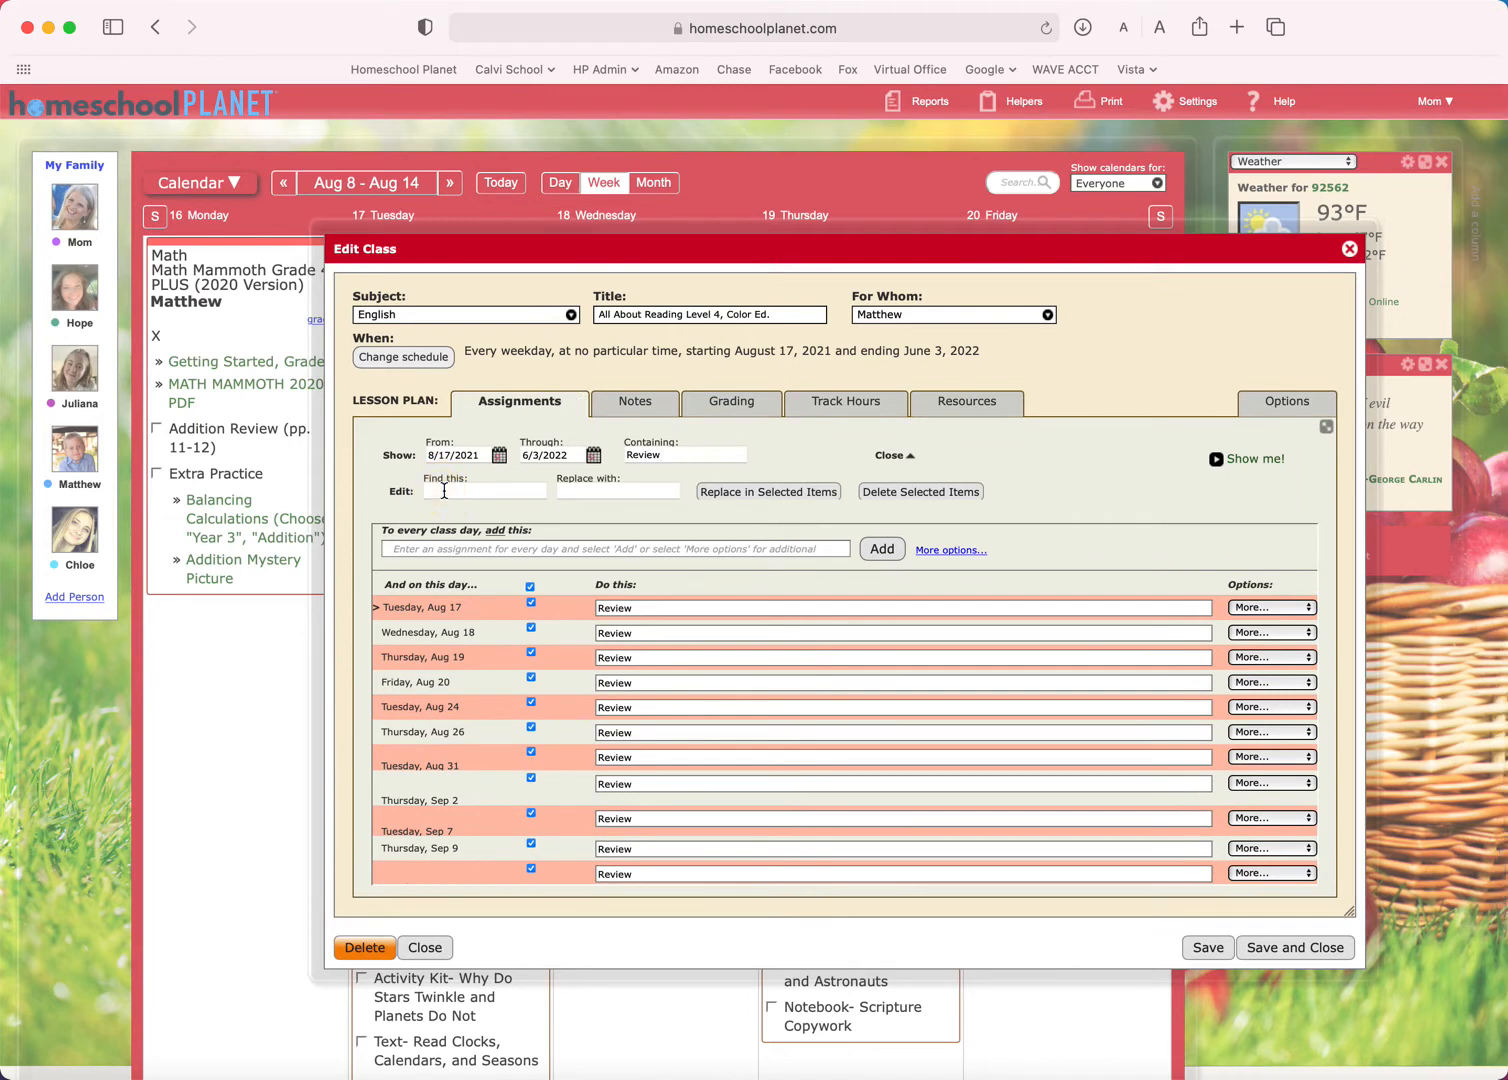
text(view)
click(583, 491)
text(R)
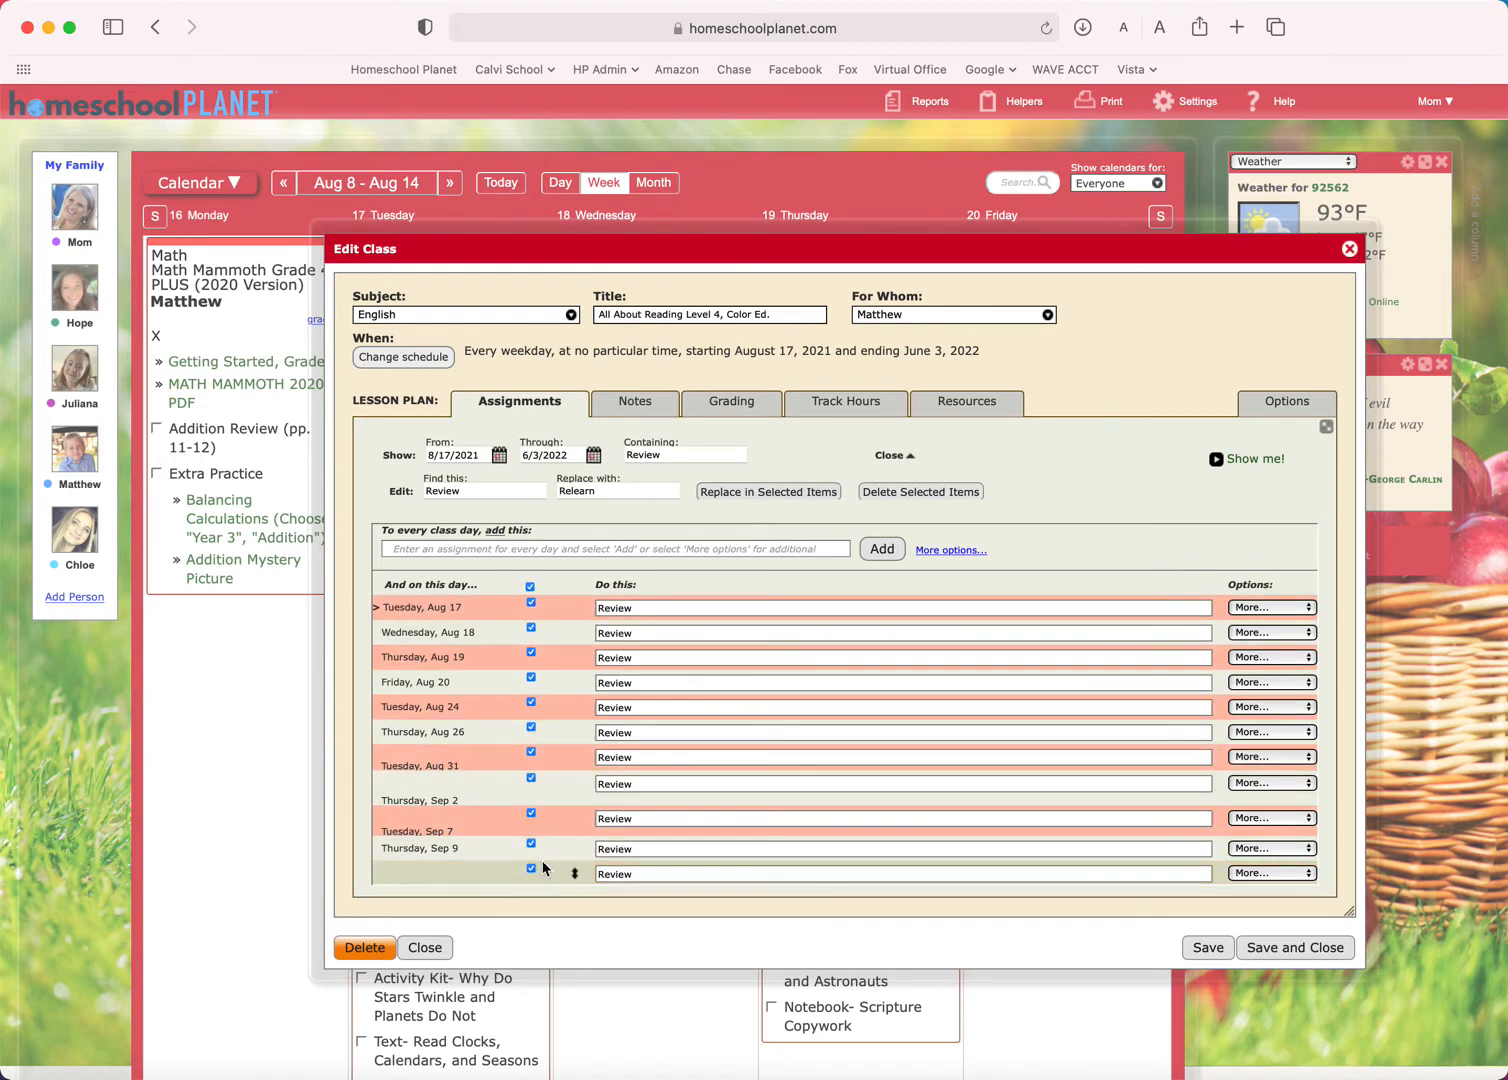
scroll(548, 864, down, 1)
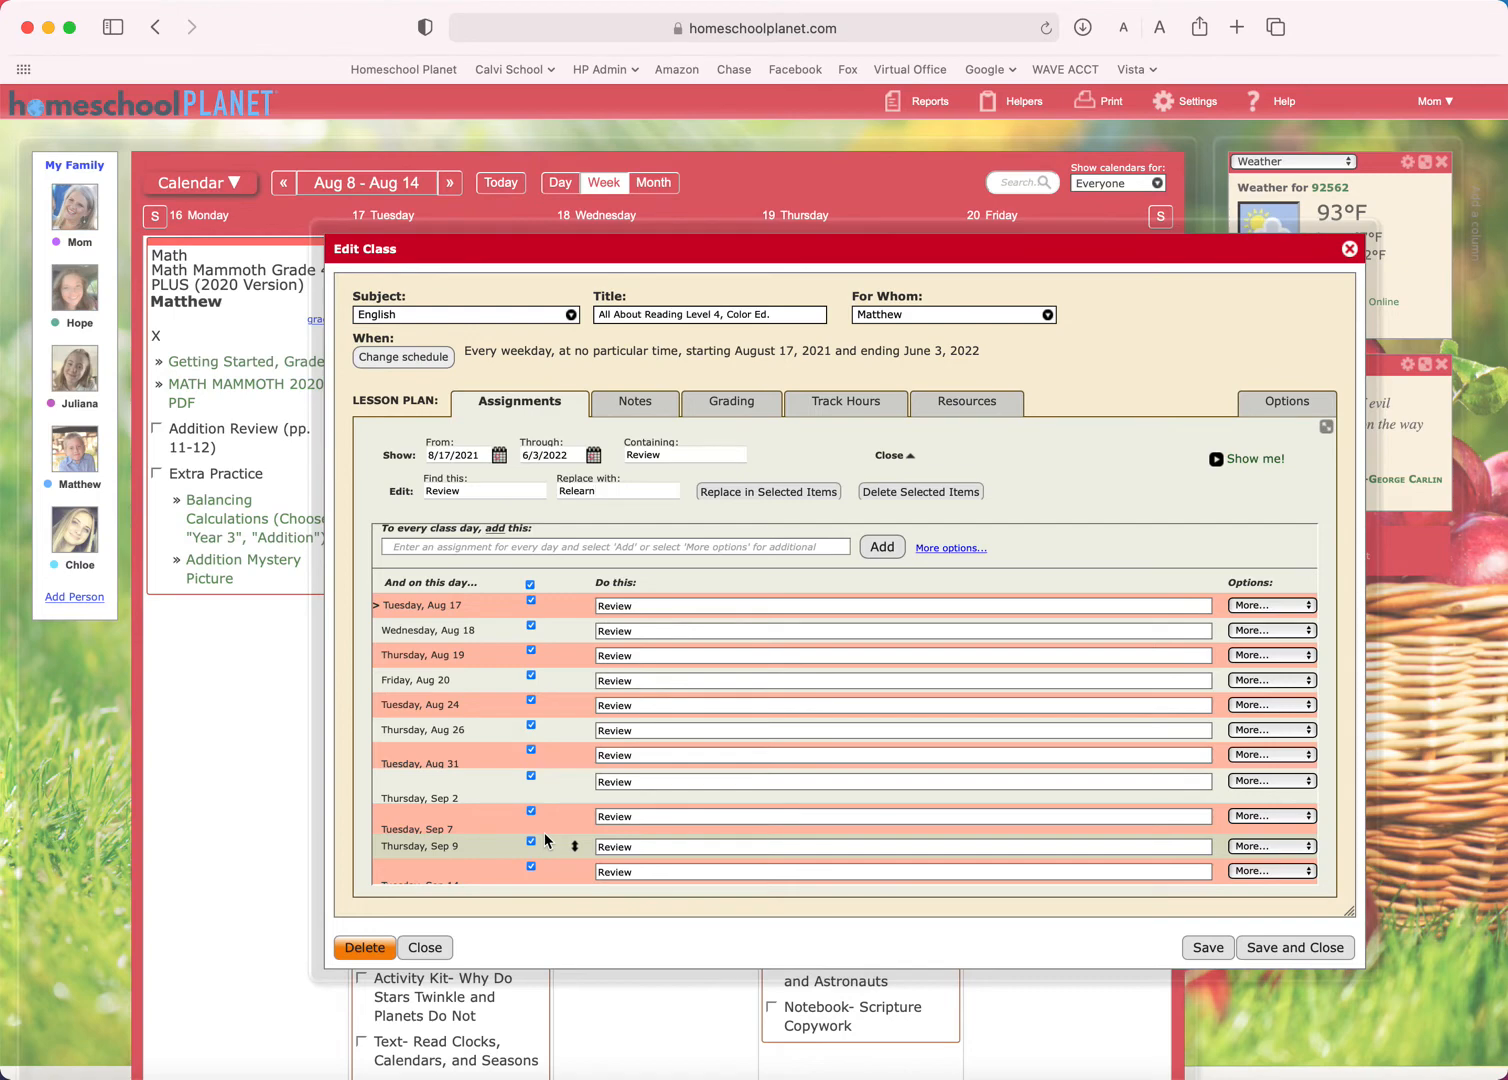
click(762, 492)
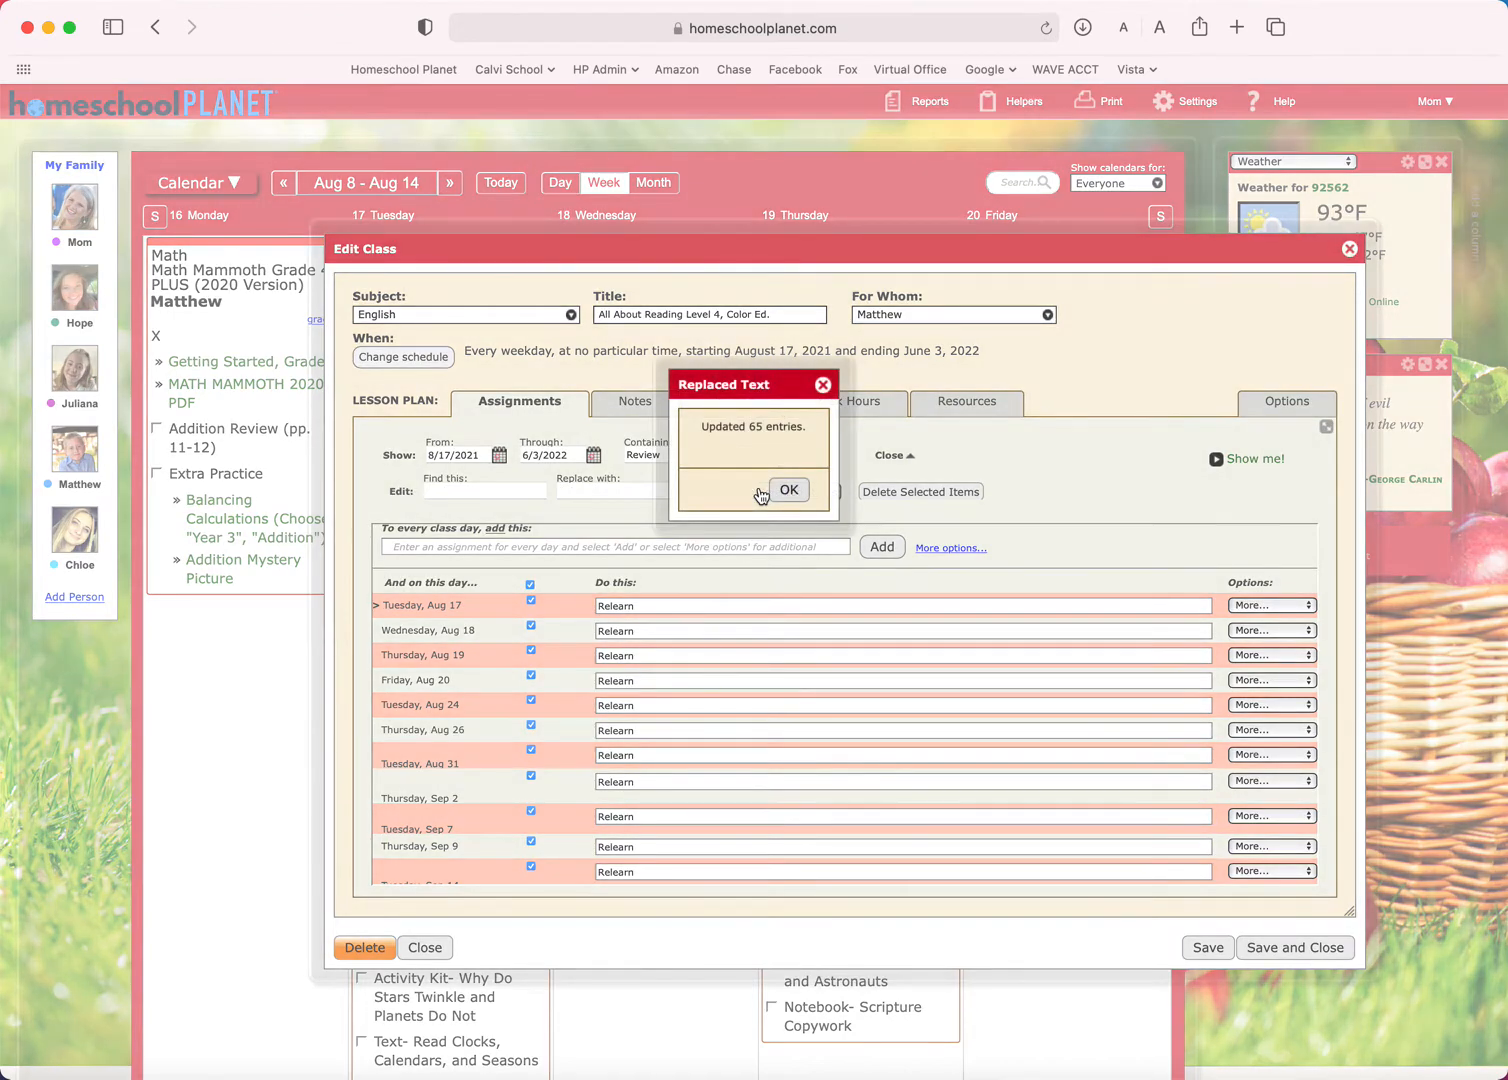
click(785, 490)
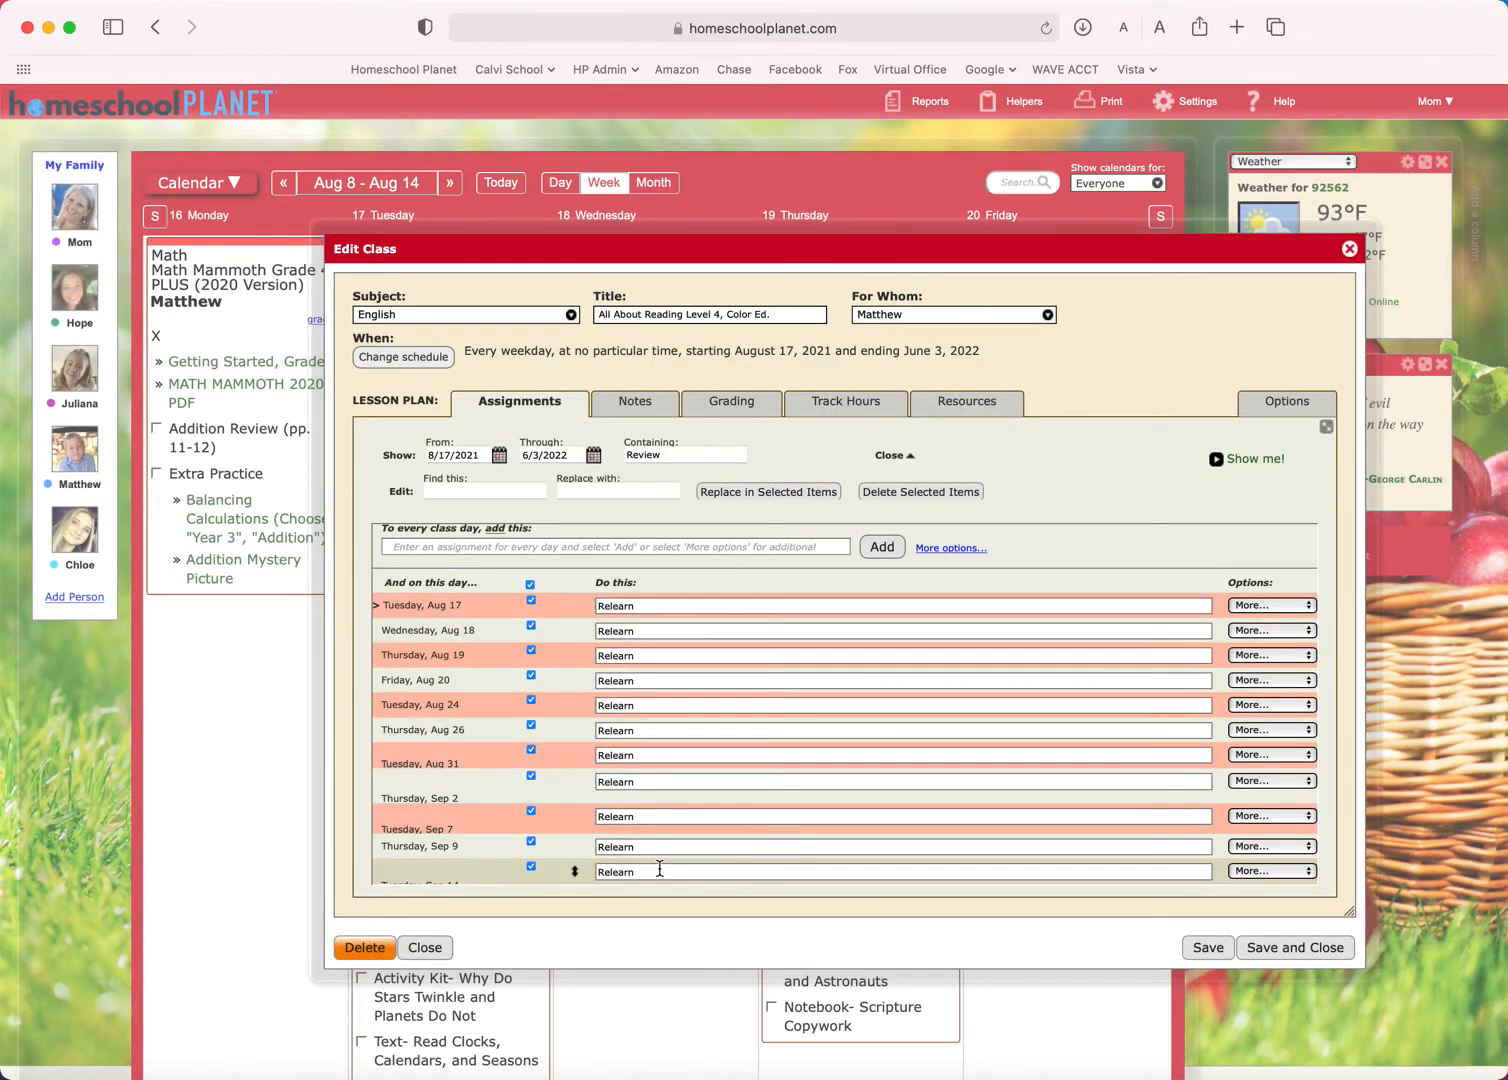
- Replace "Relearn" with "Review" in the selected assignments, leaving out those on Aug 19, Aug 20 and Aug 24
click(564, 603)
key(cmd+c)
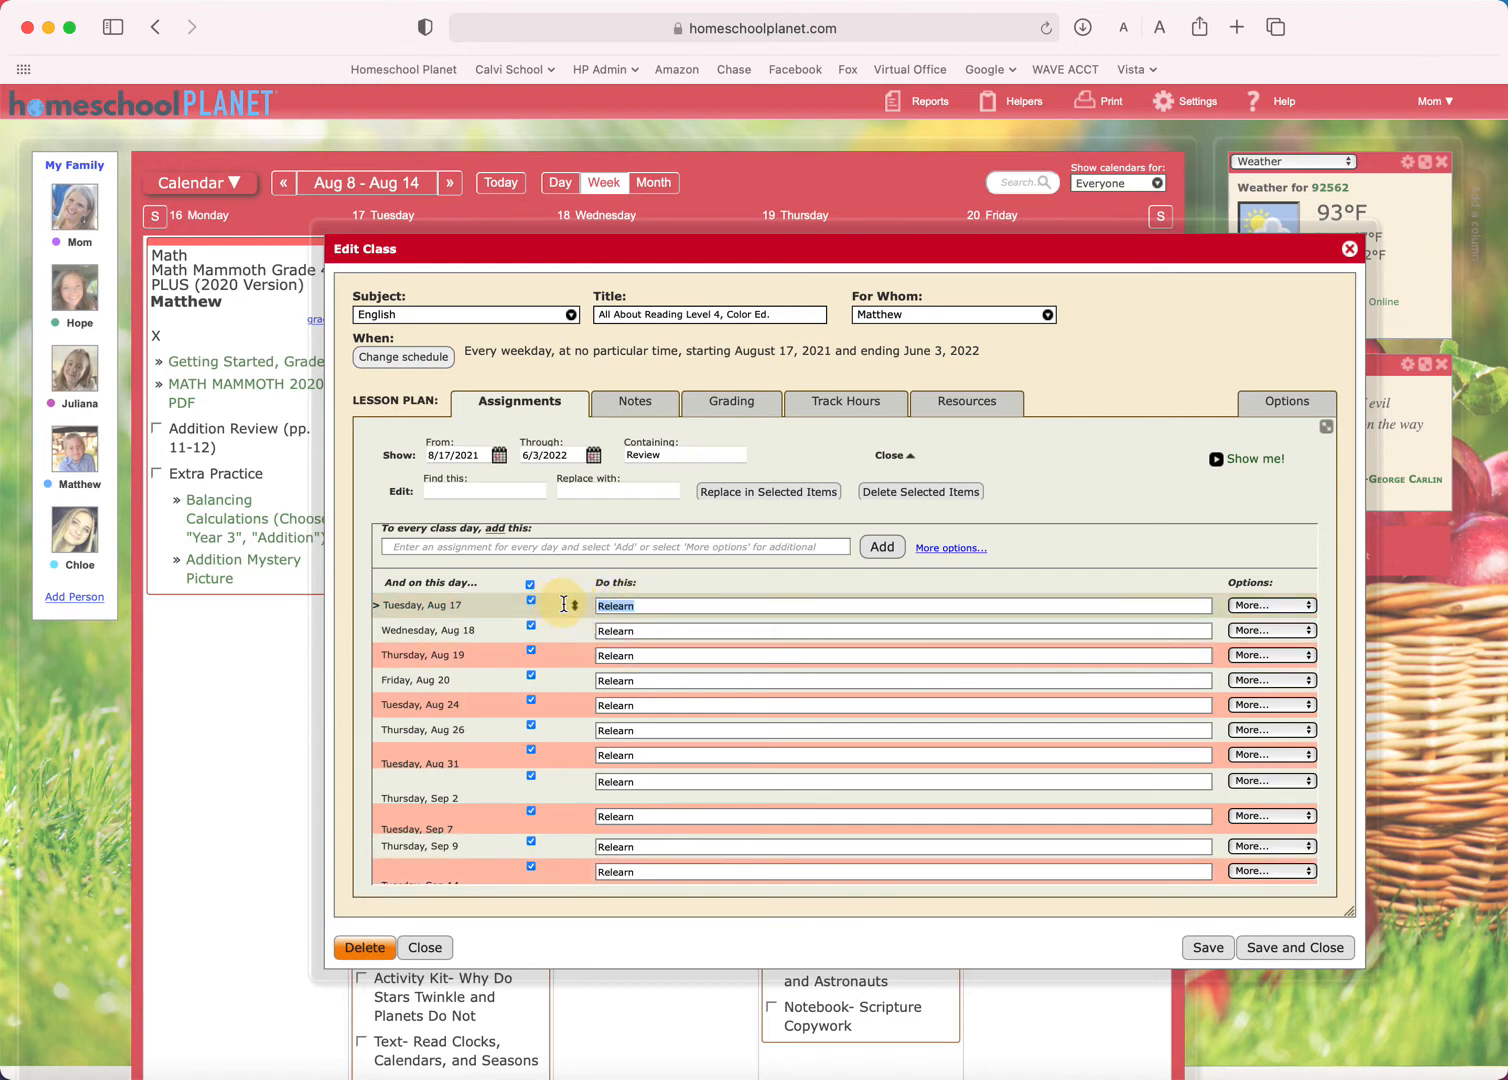
click(465, 488)
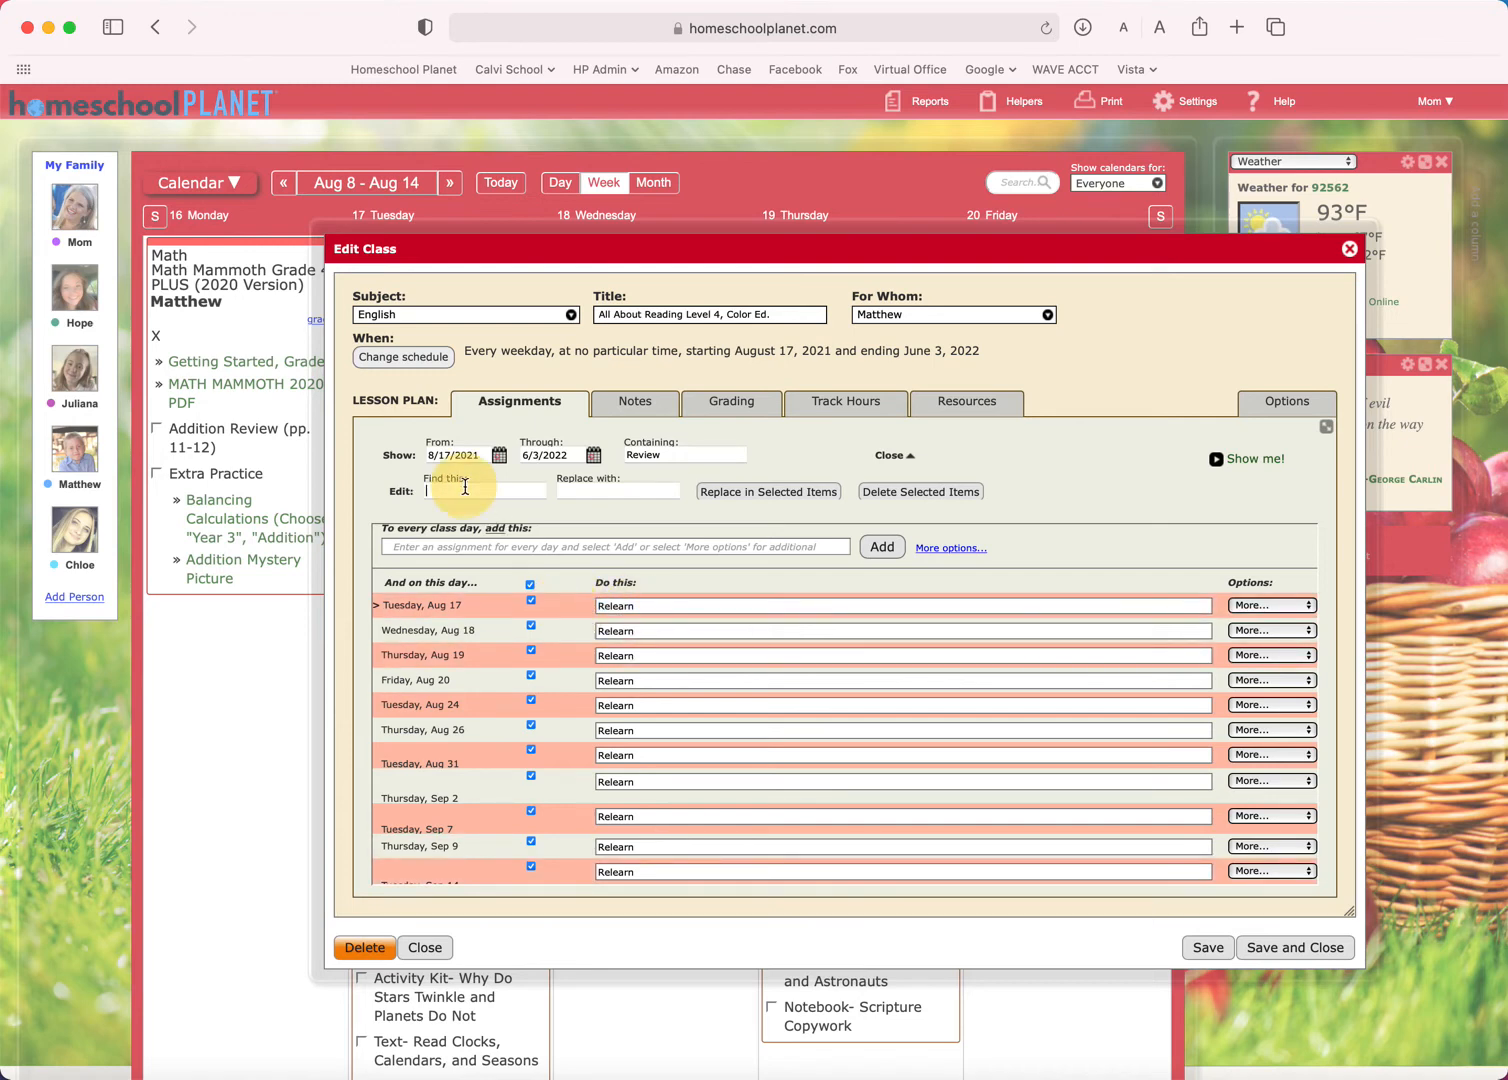
key(cmd+v)
click(612, 492)
text(Rev)
click(532, 652)
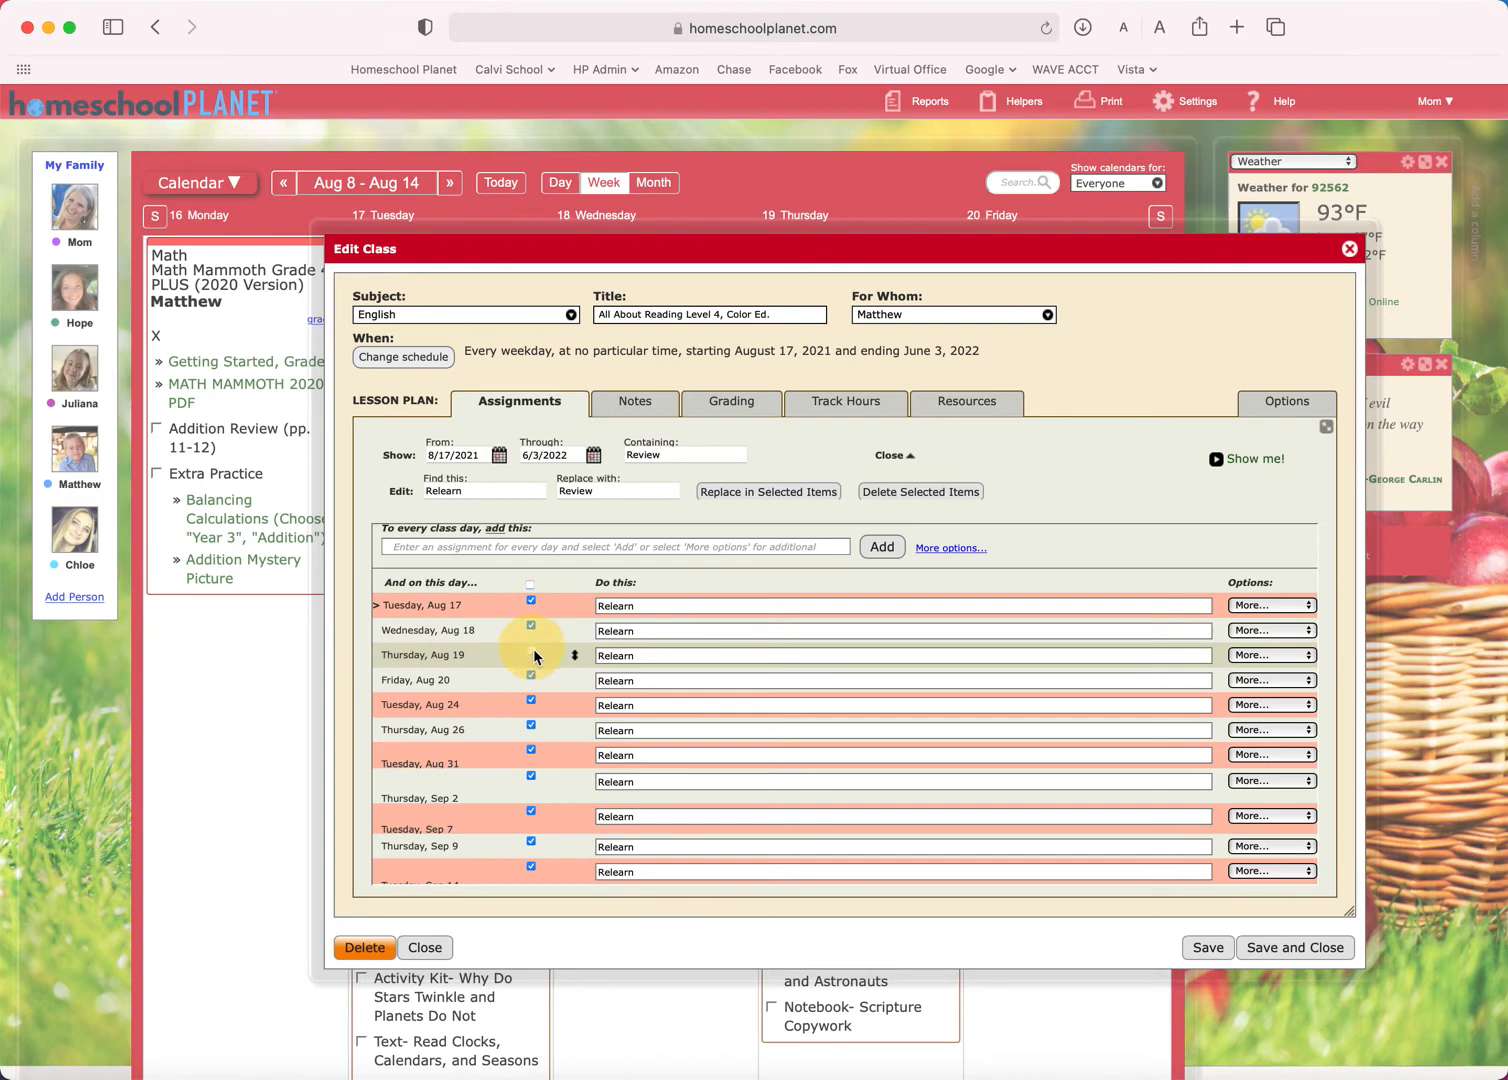
click(531, 700)
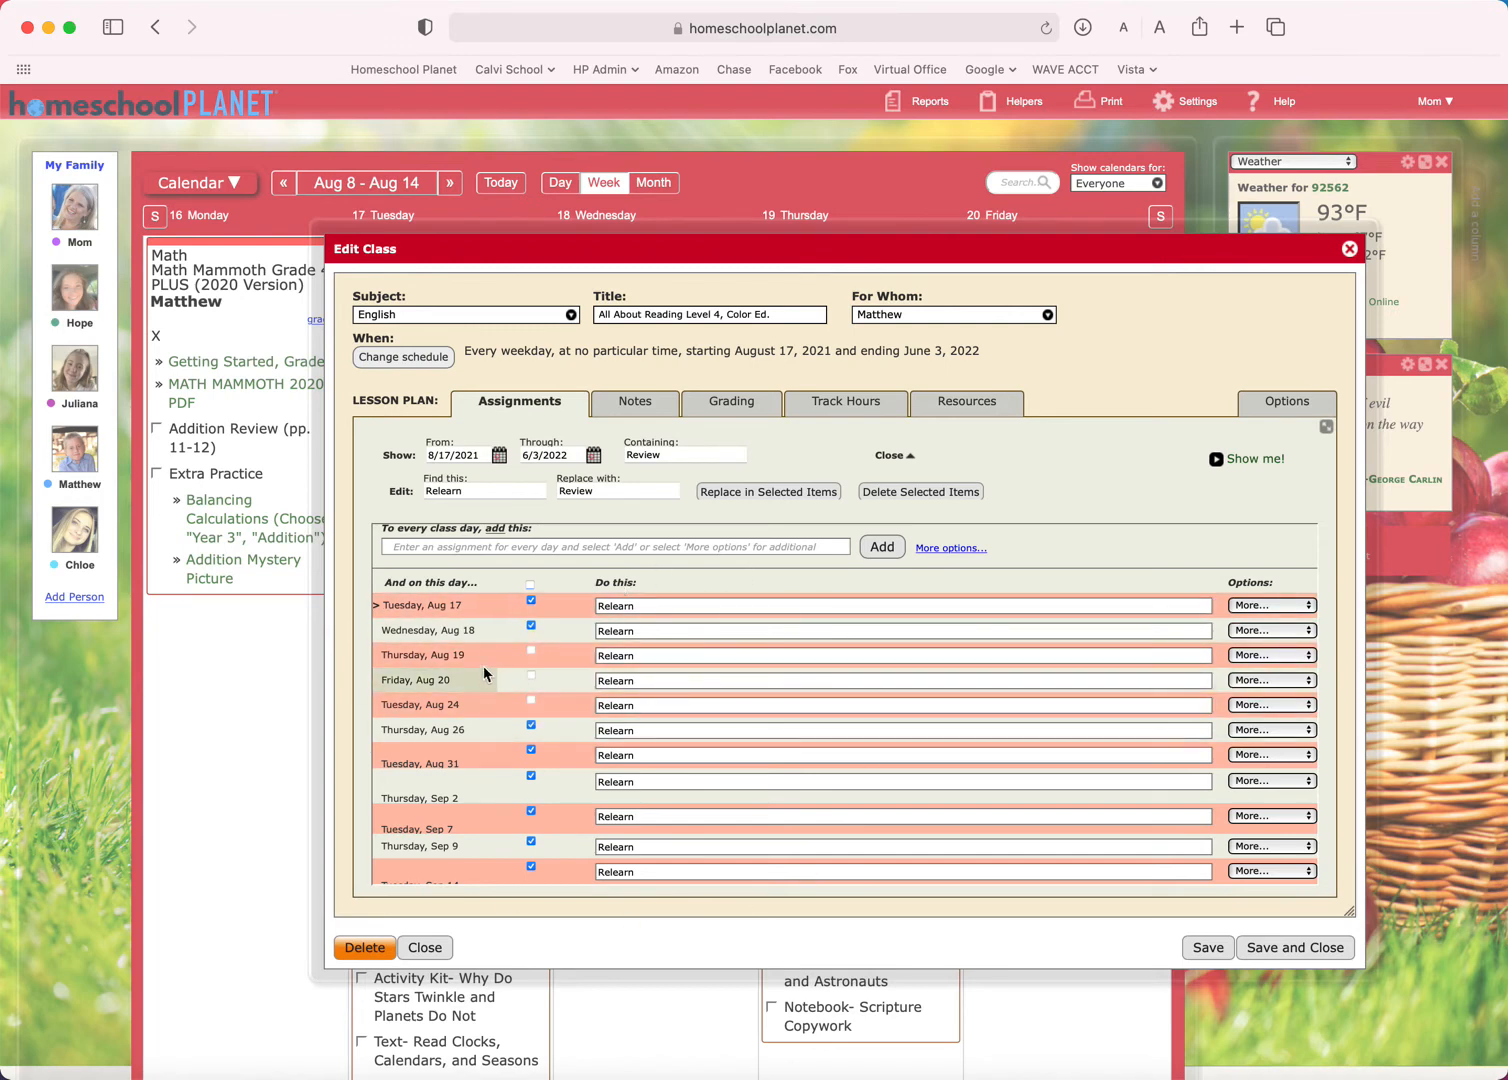
click(745, 492)
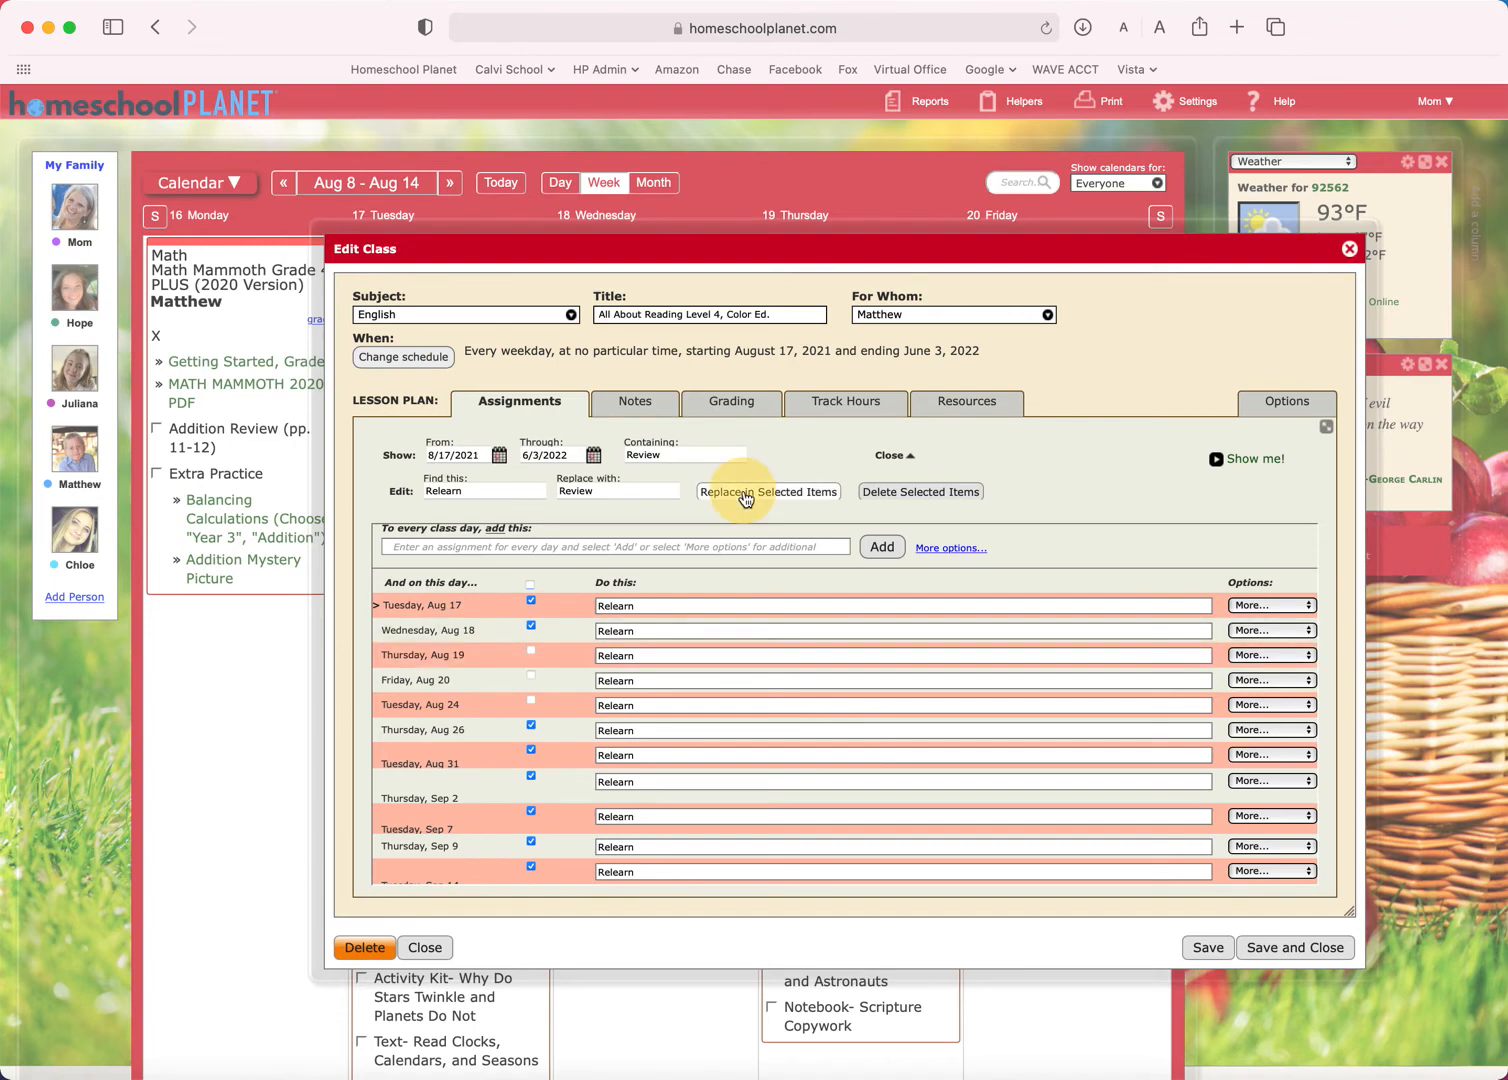
click(790, 490)
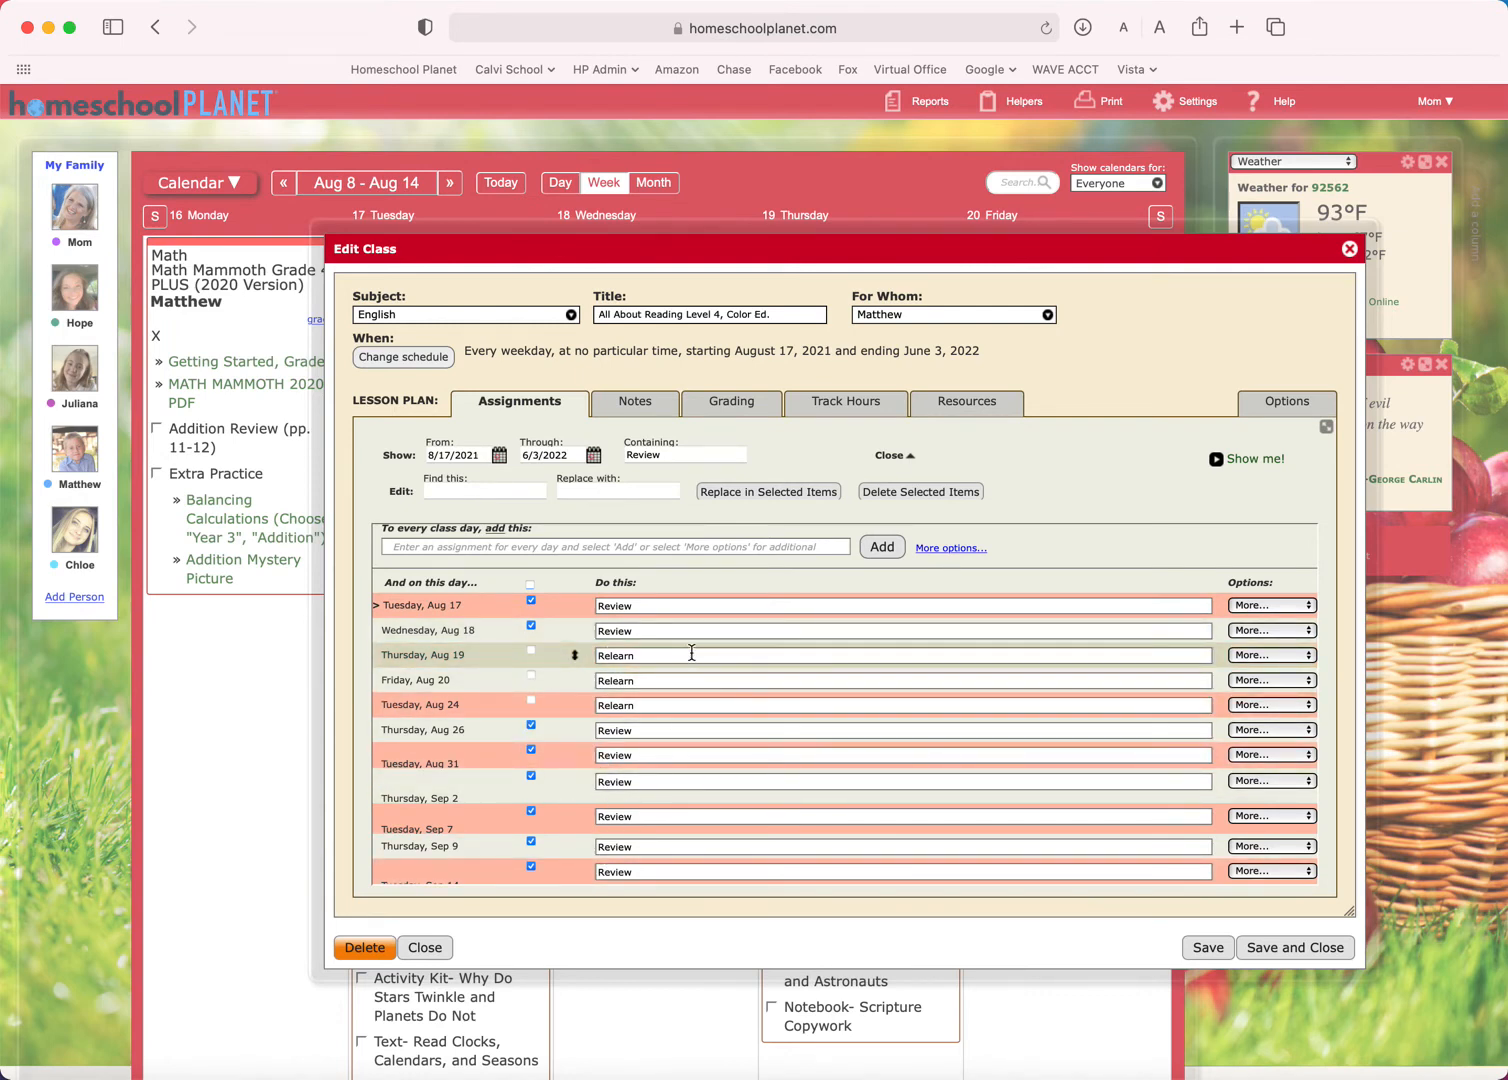
- Enter "Relearn" as the text to find, deselect the Aug 17 and Aug 18 assignments, and select those on Aug 19, Aug 20 and Aug 24
click(447, 491)
text(Relearn)
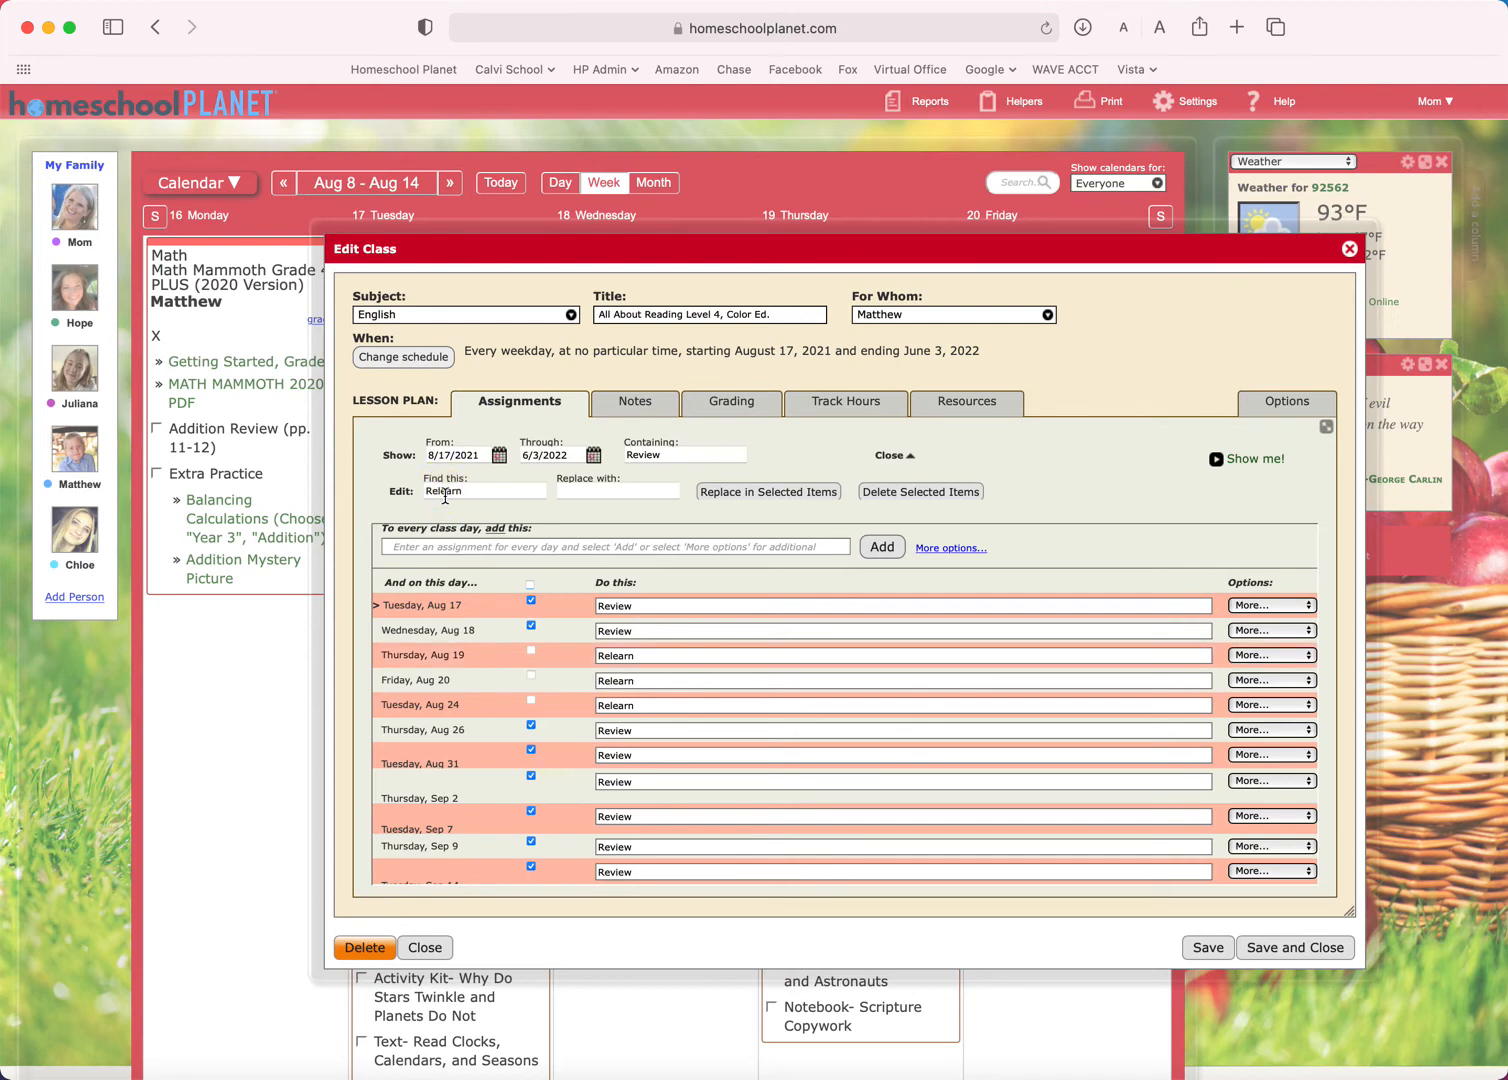
click(530, 601)
click(531, 626)
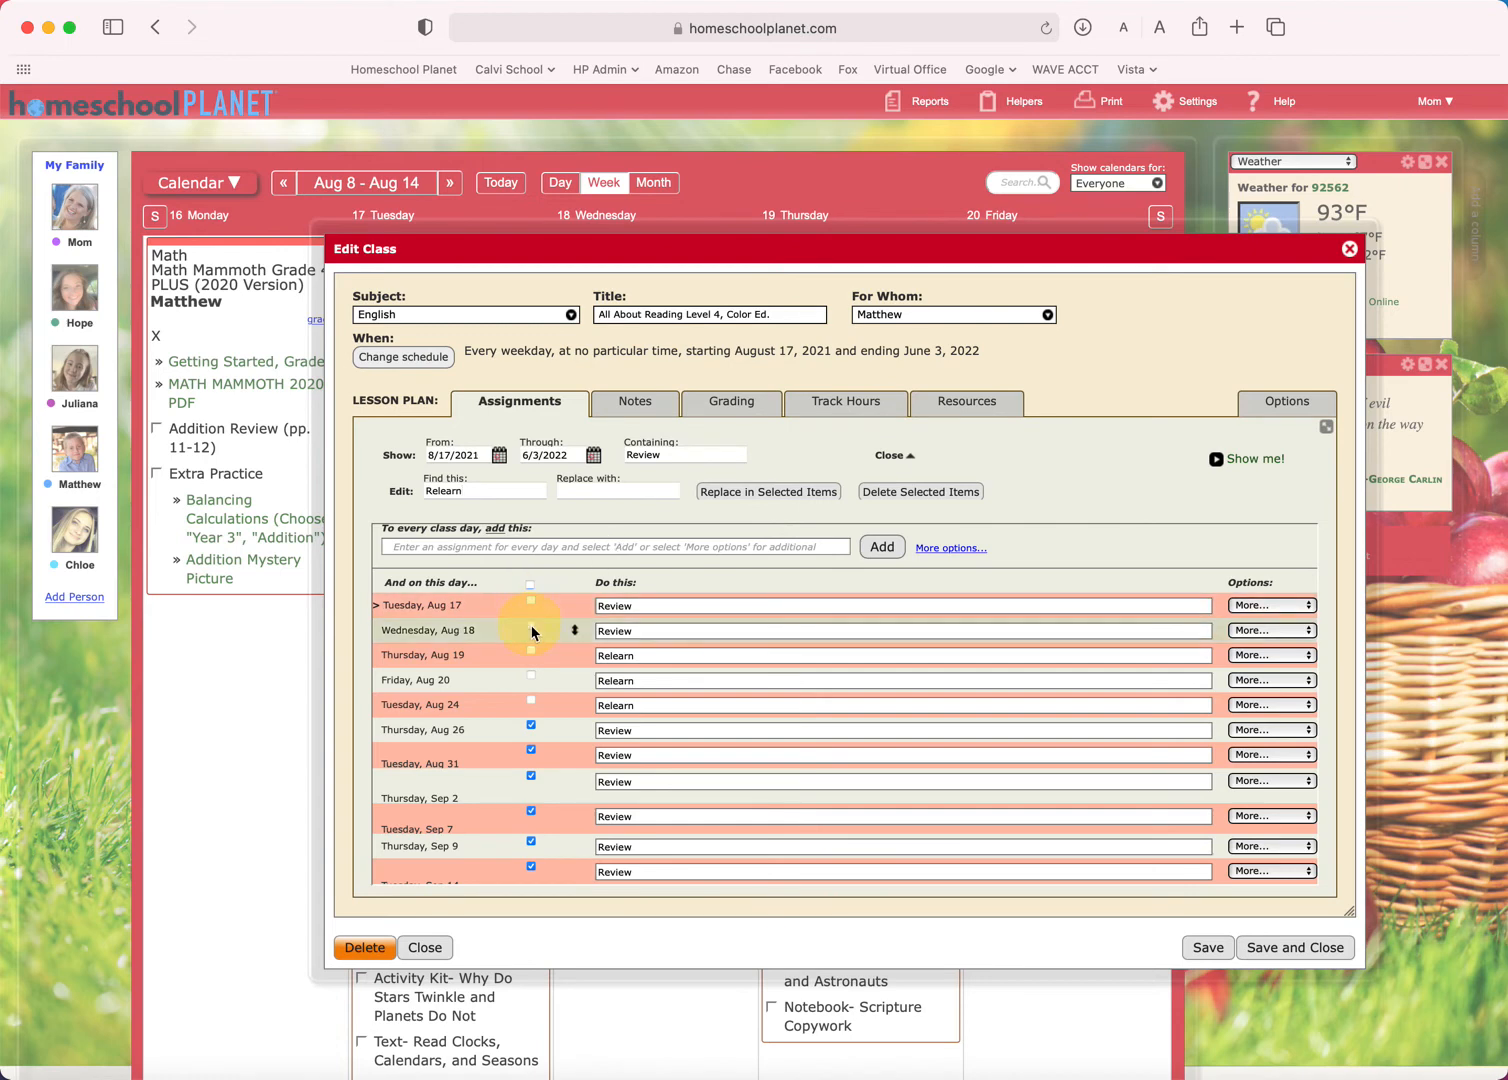
click(531, 651)
click(532, 677)
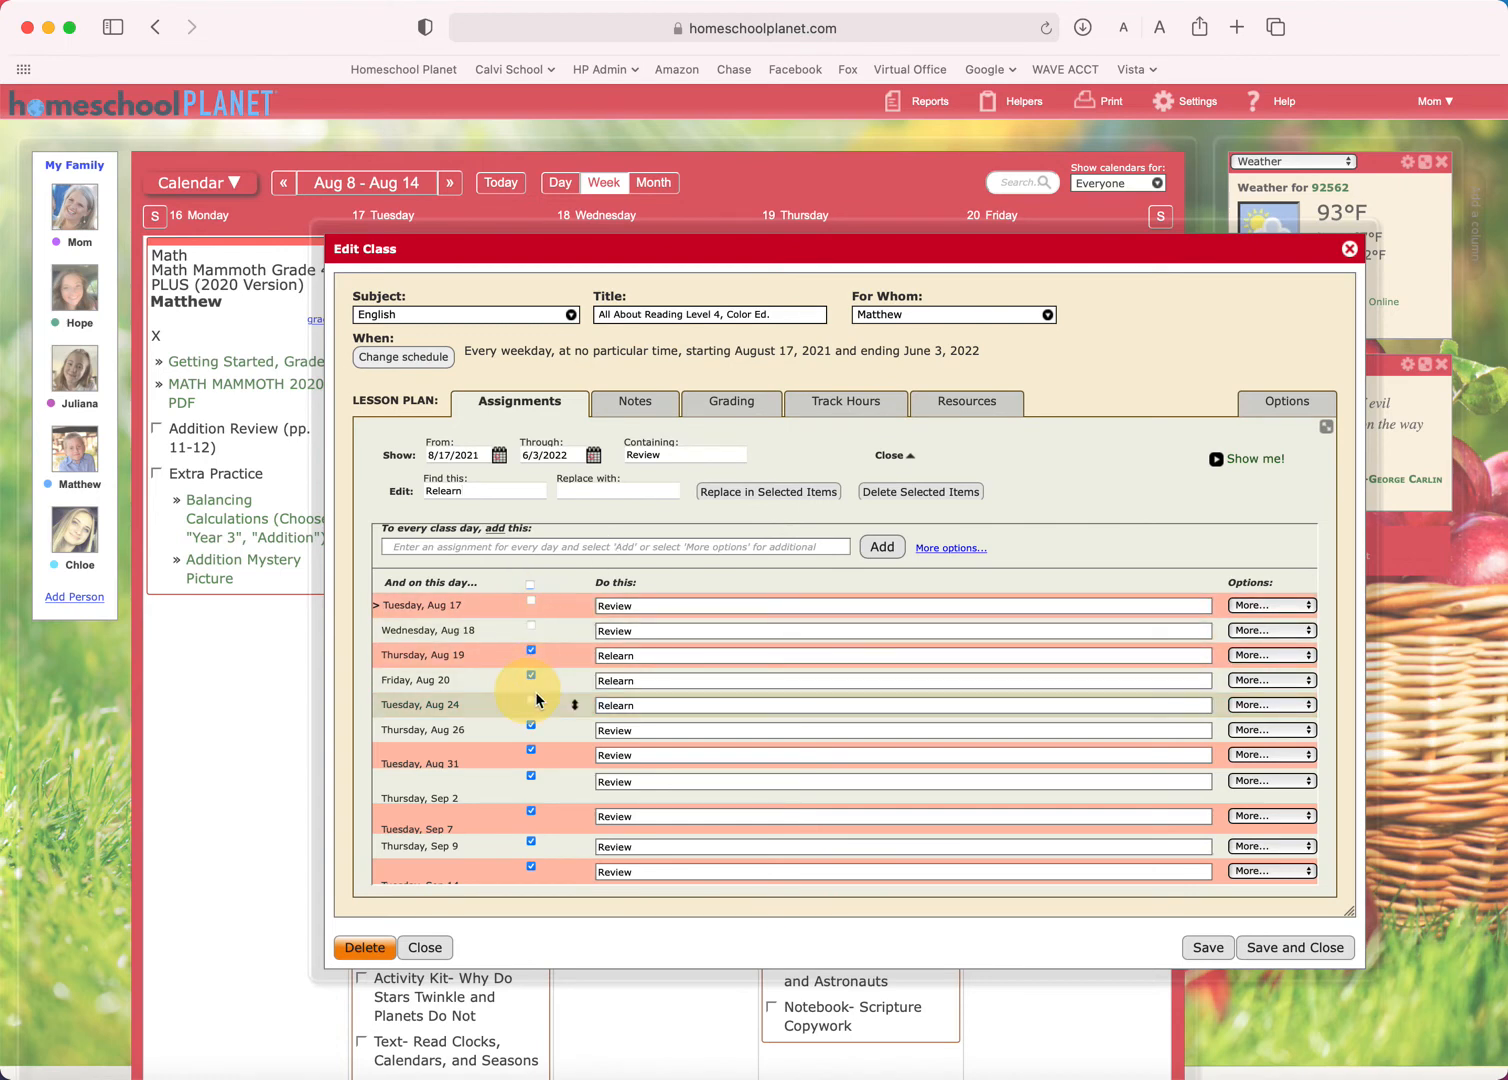
click(530, 701)
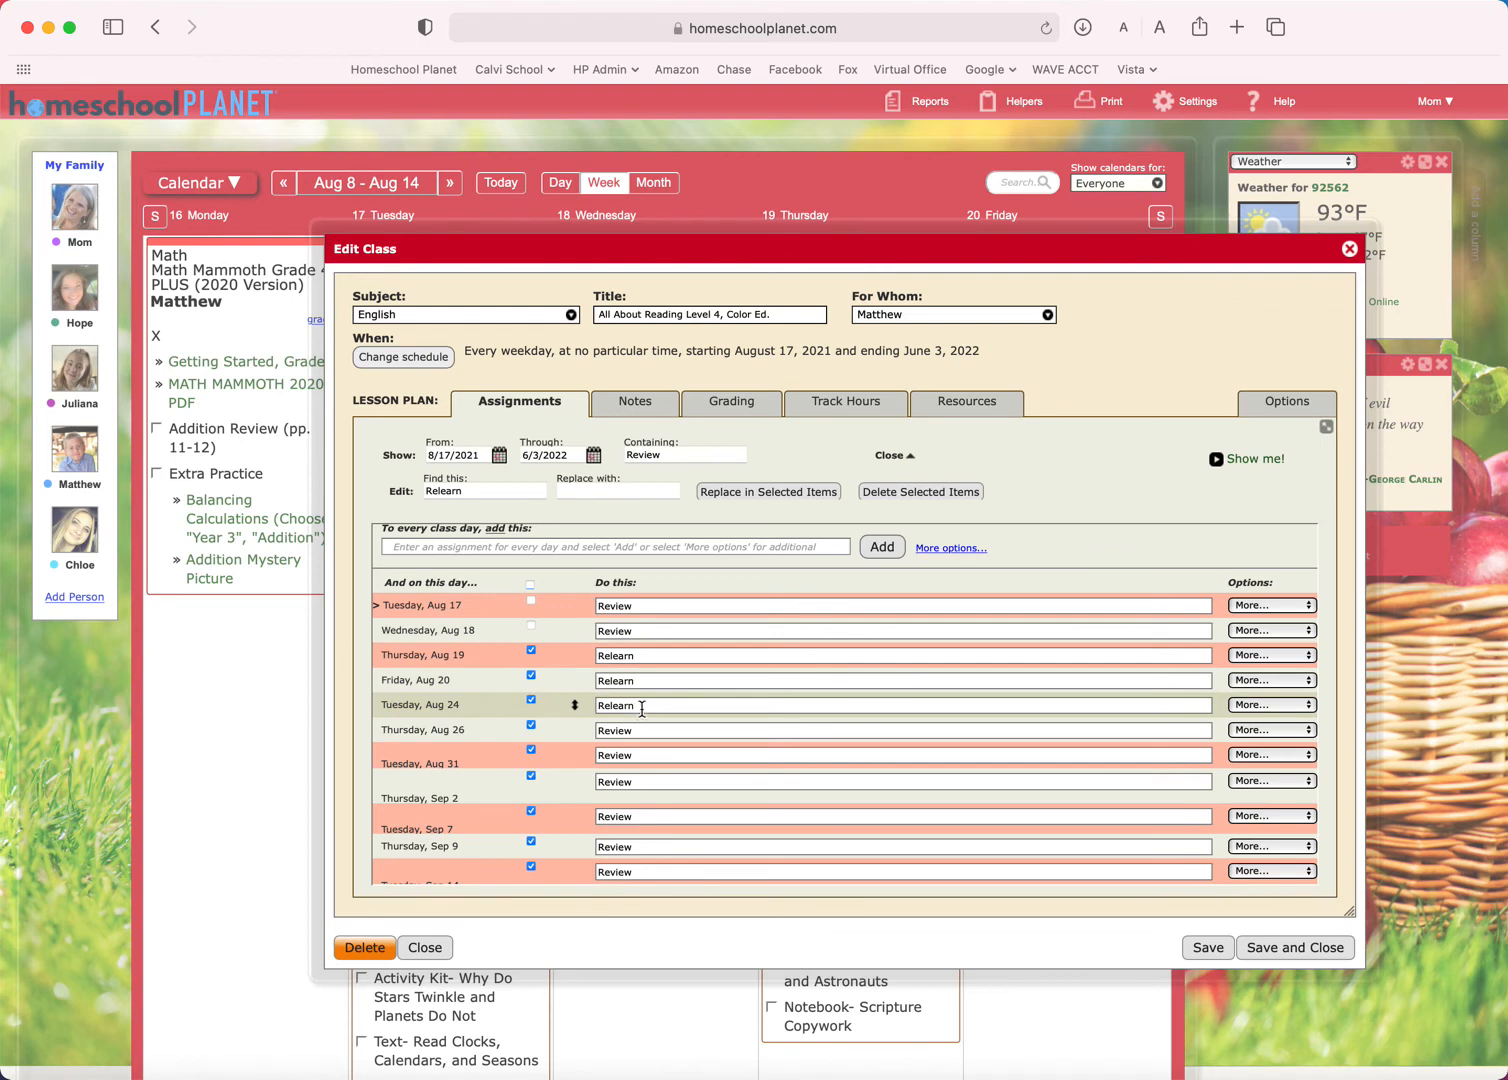
- Filter the assignments to those containing "Relearn" and delete the selected items
double_click(680, 457)
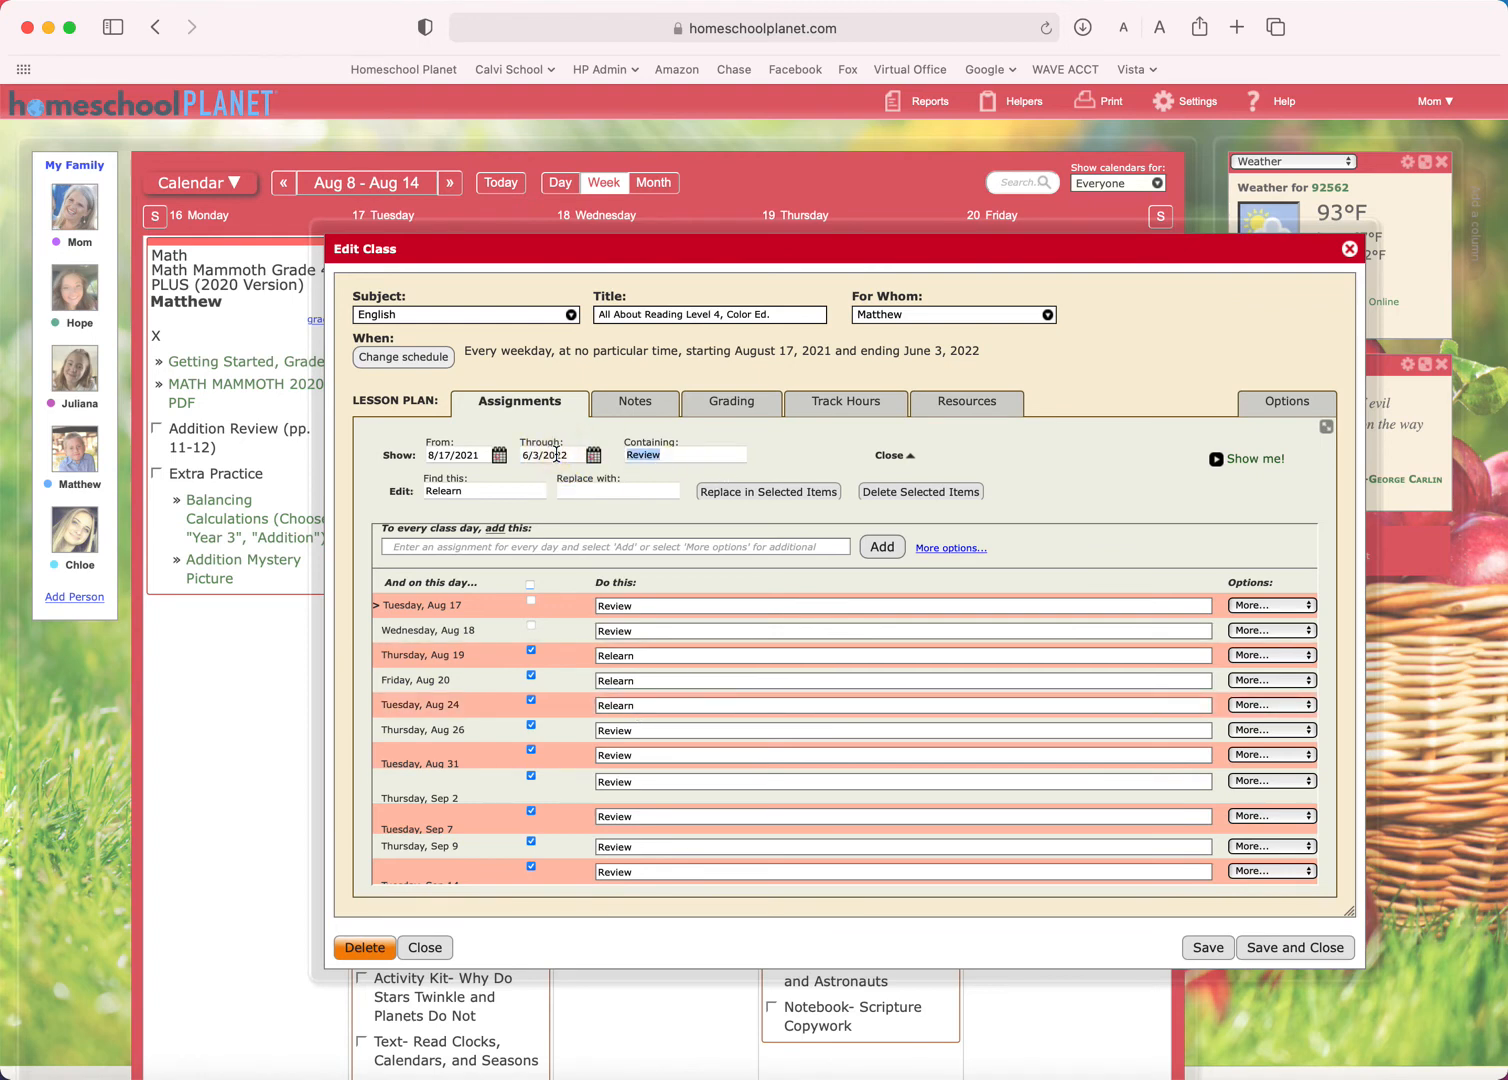
text(Relear)
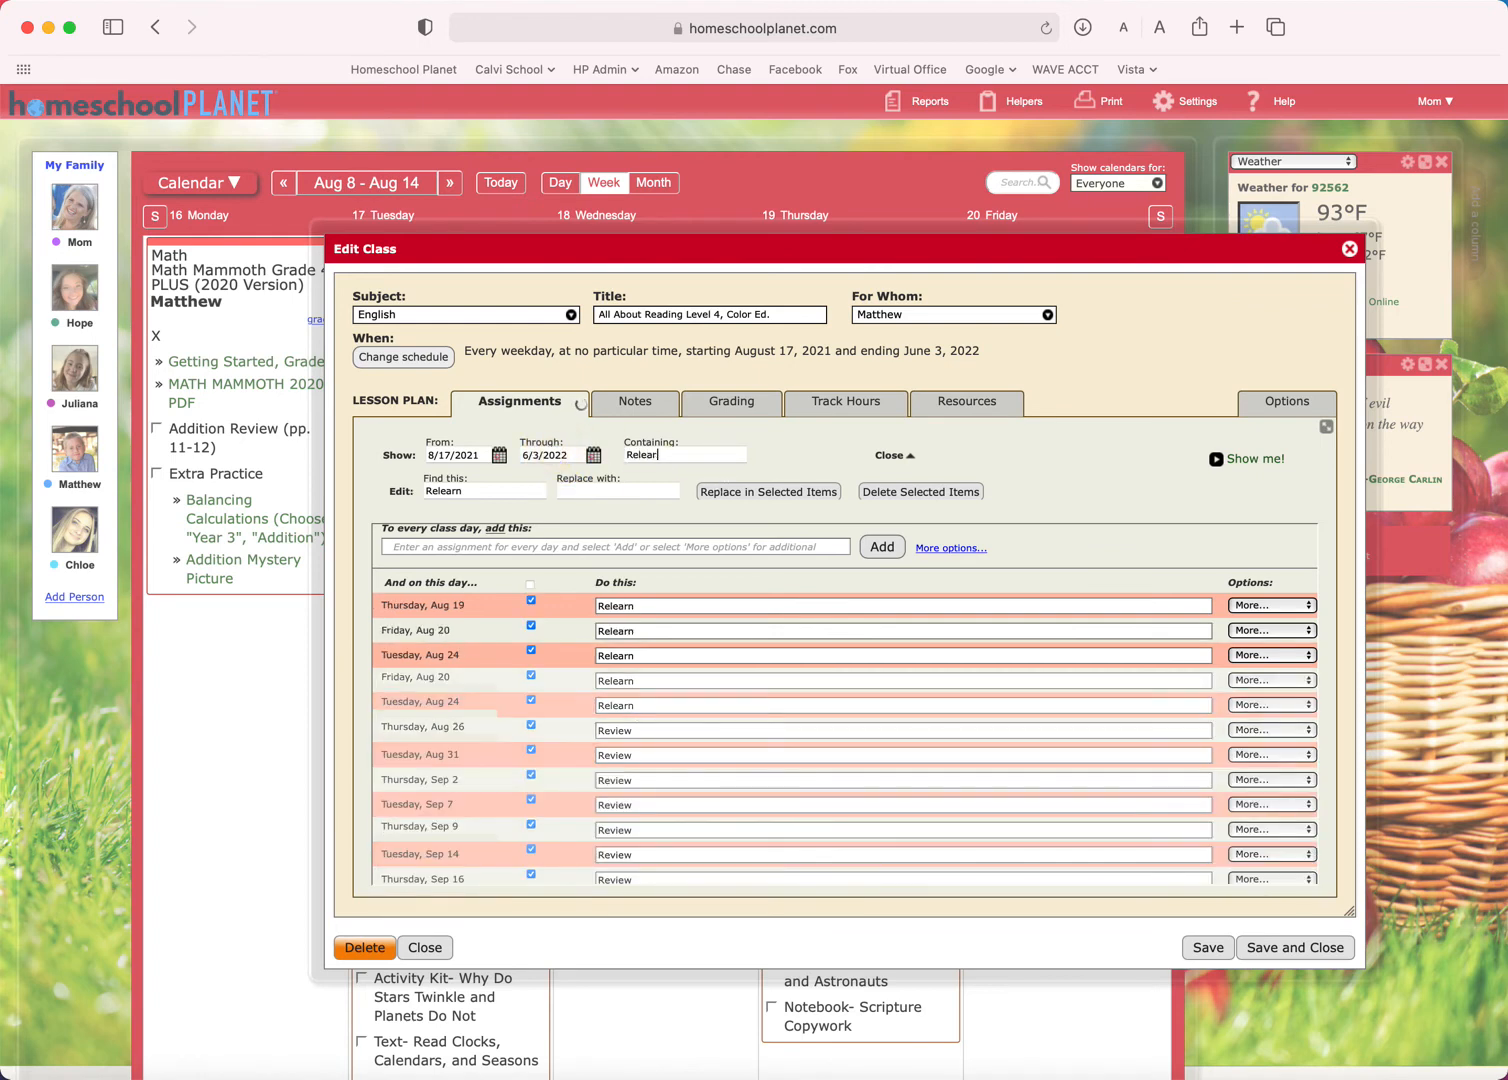
text(n)
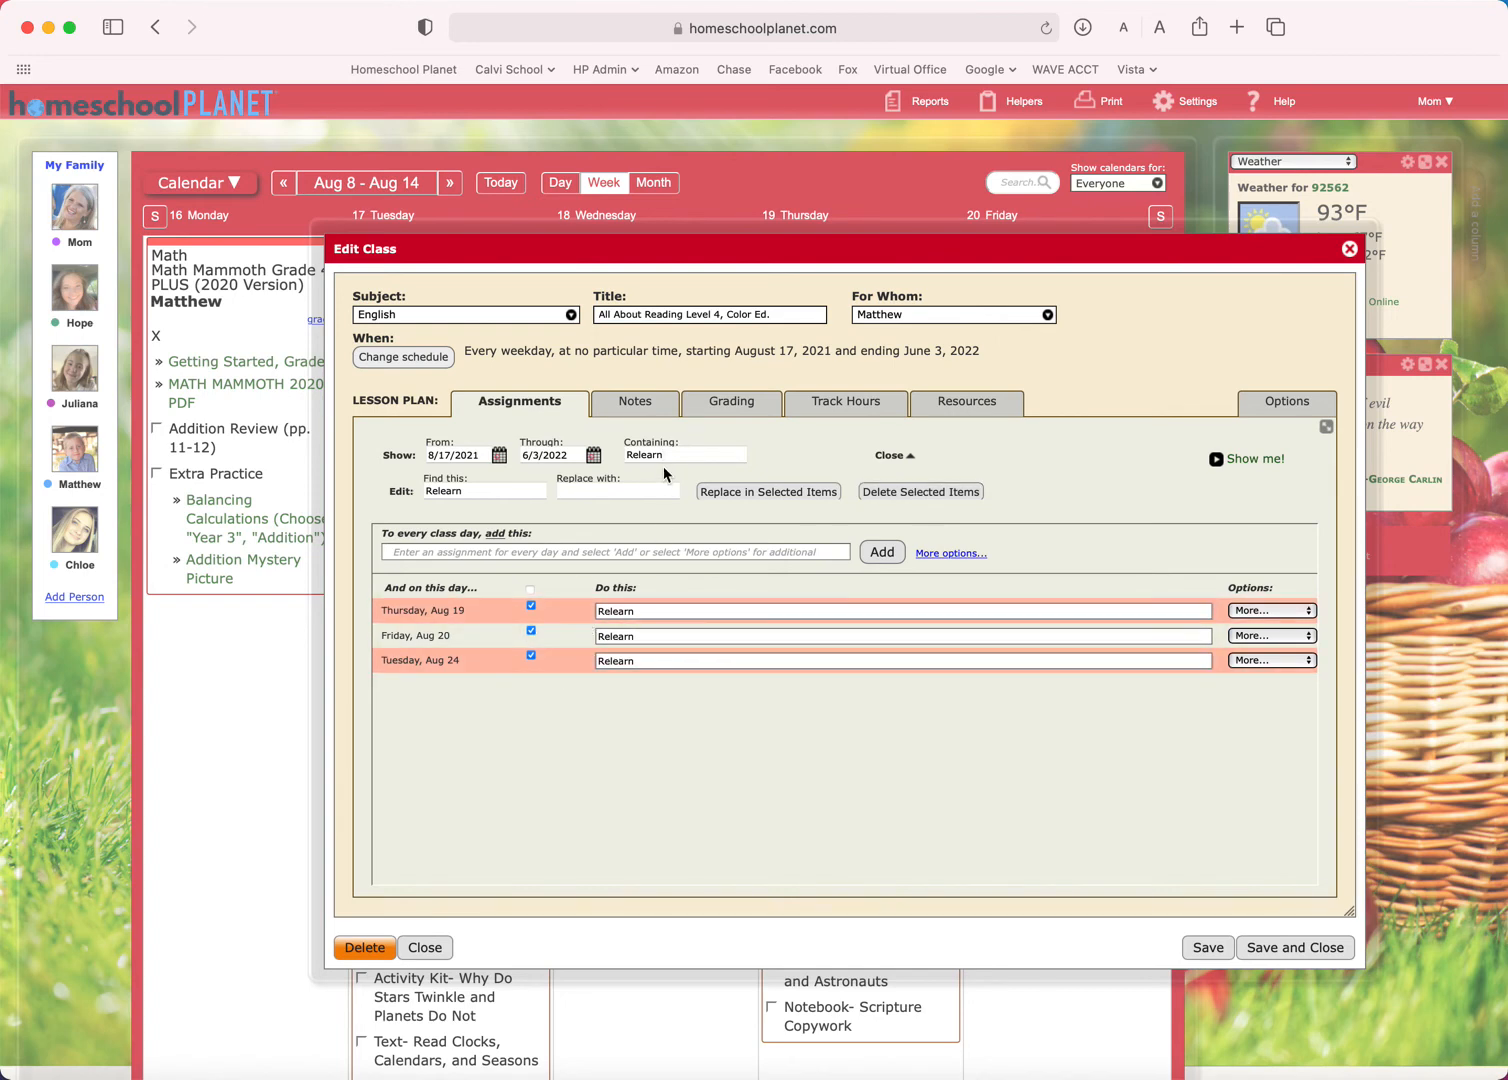
click(914, 491)
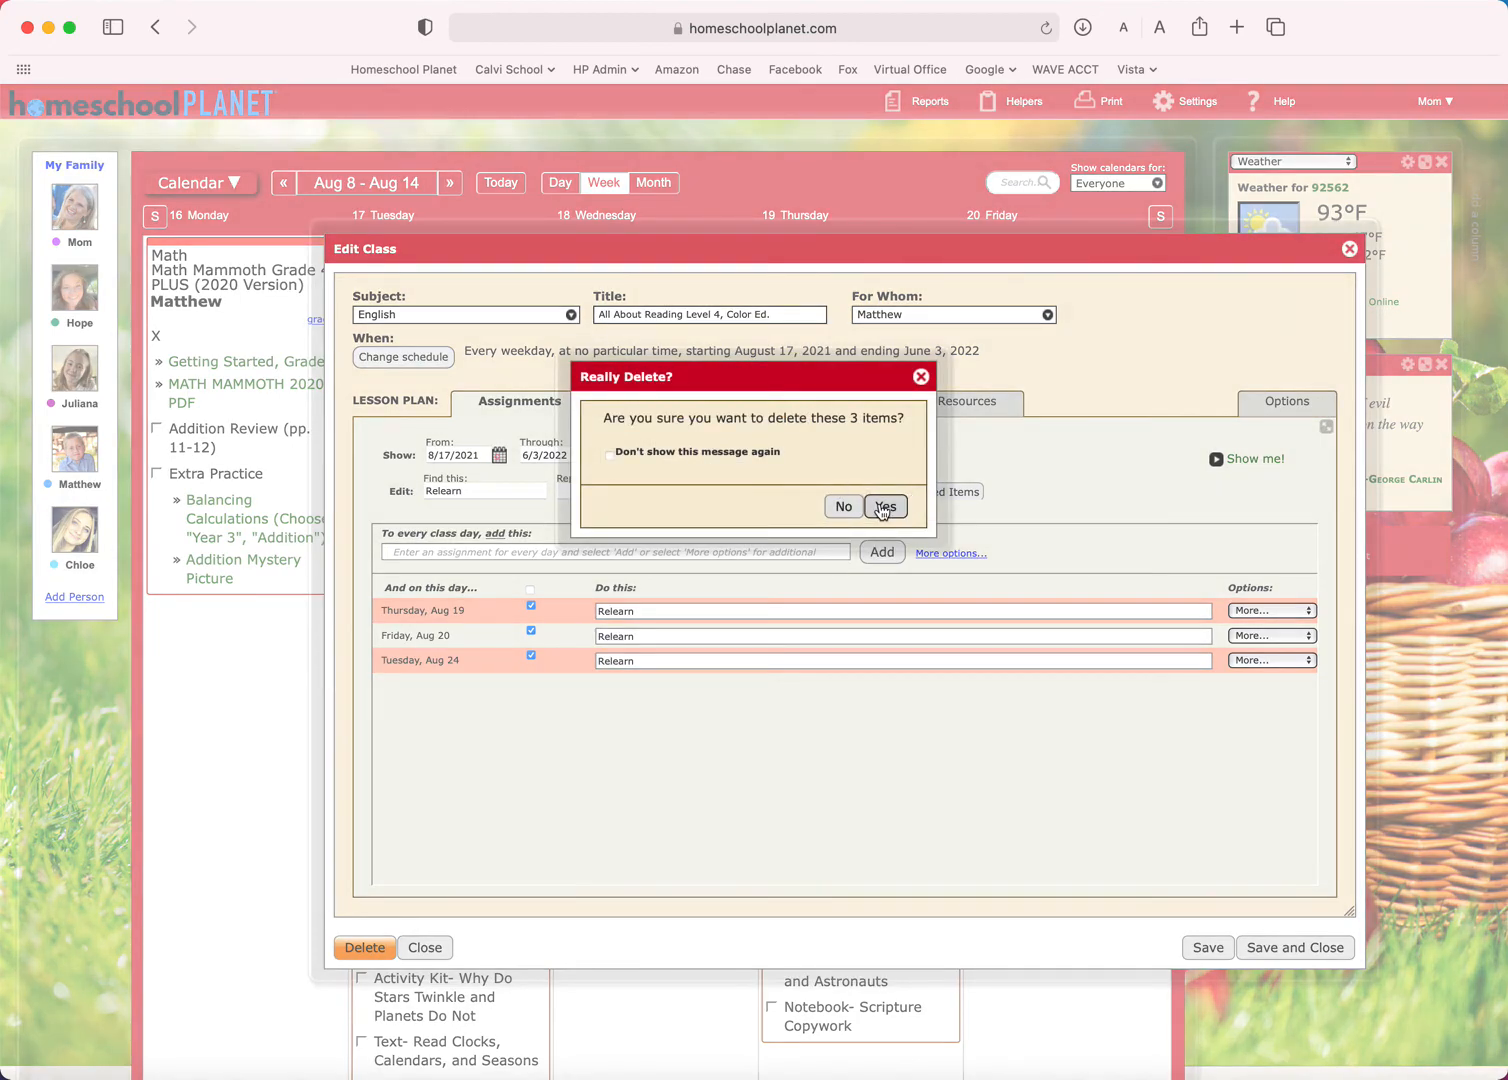
click(884, 507)
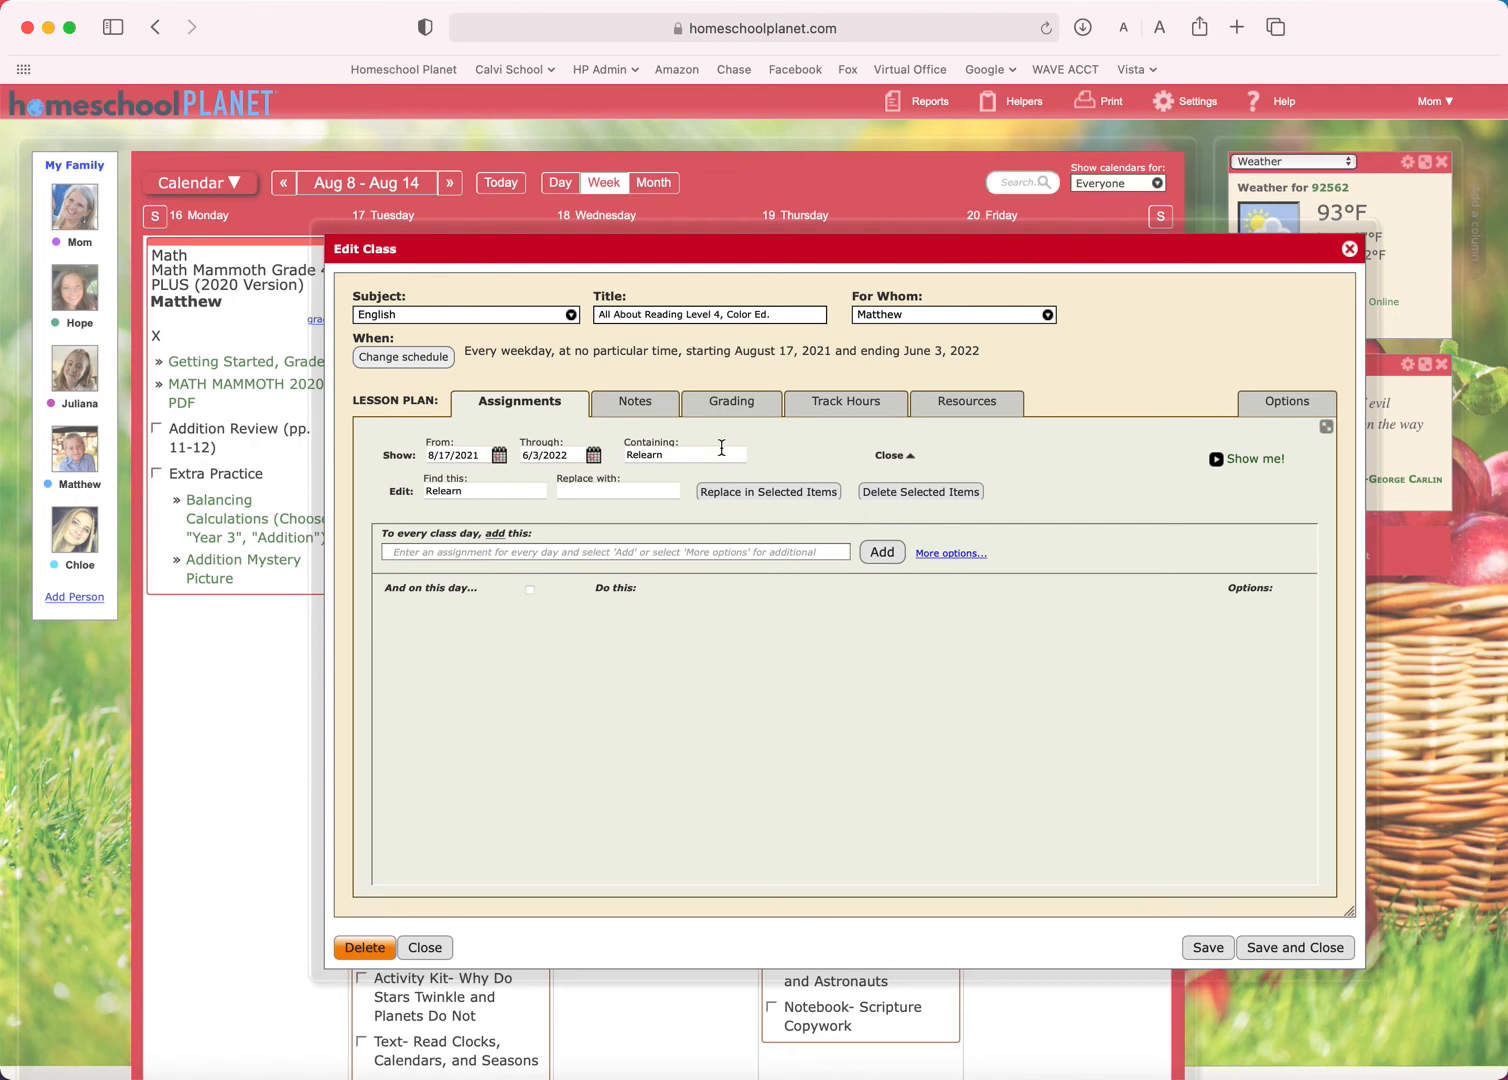
- Clear the "Relearn" filter and look through the full assignment list around Aug 17 to Aug 25
drag(705, 455, 621, 456)
key(BackSpace)
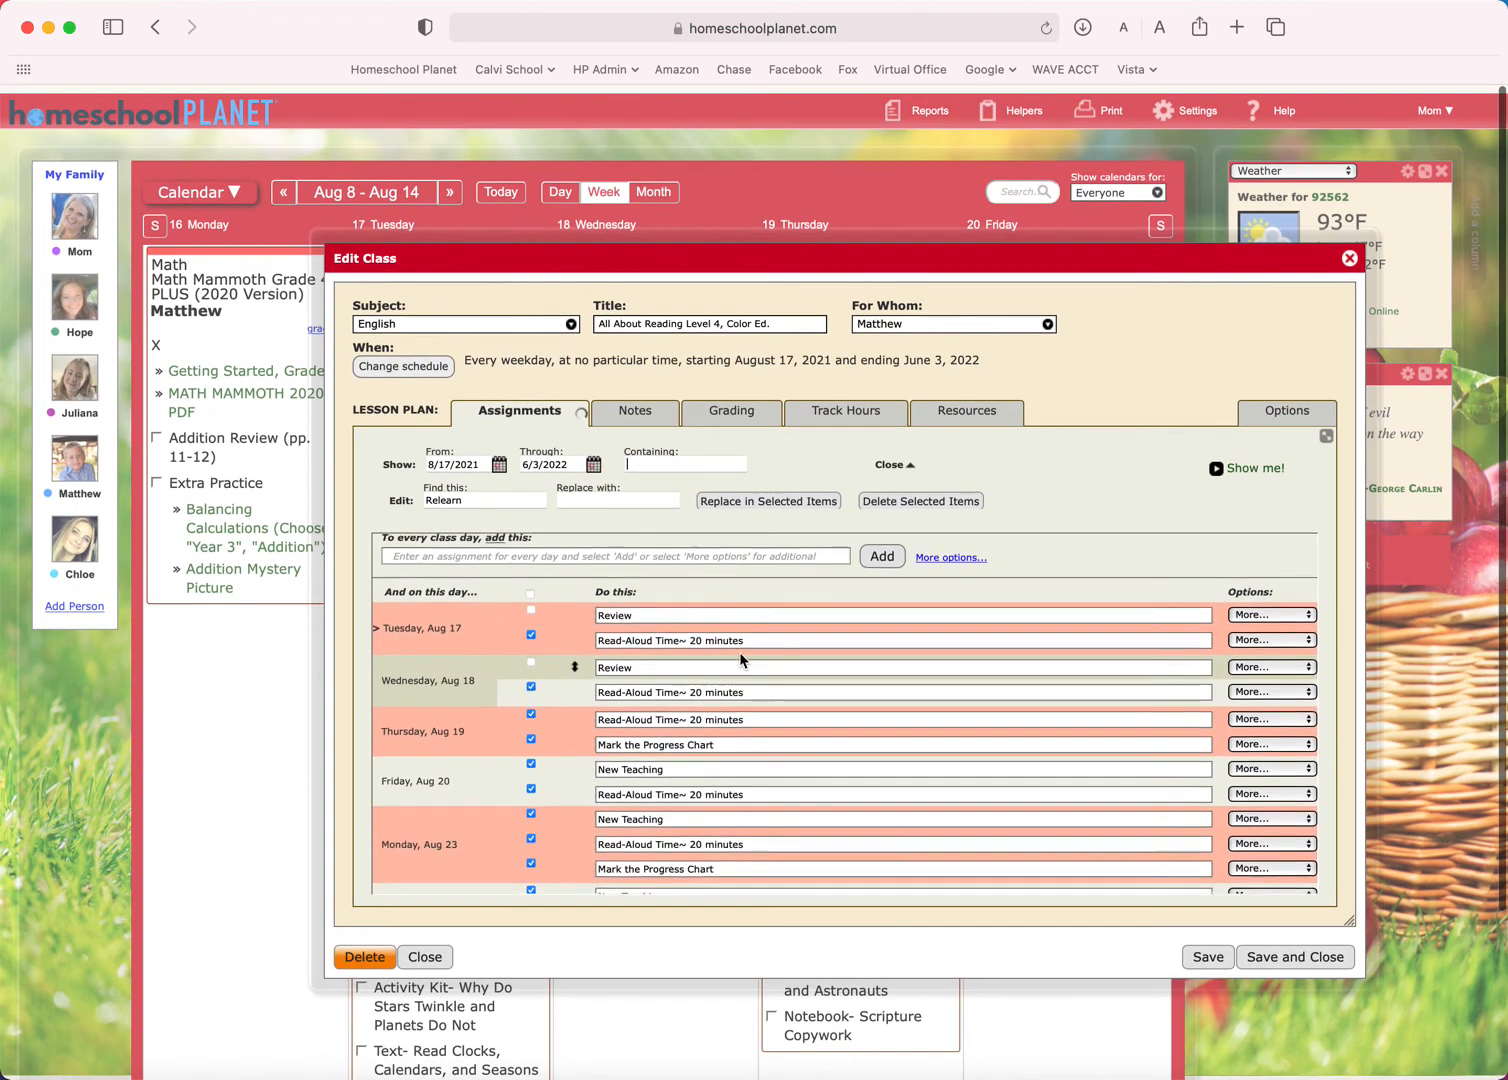
scroll(740, 656, down, 3)
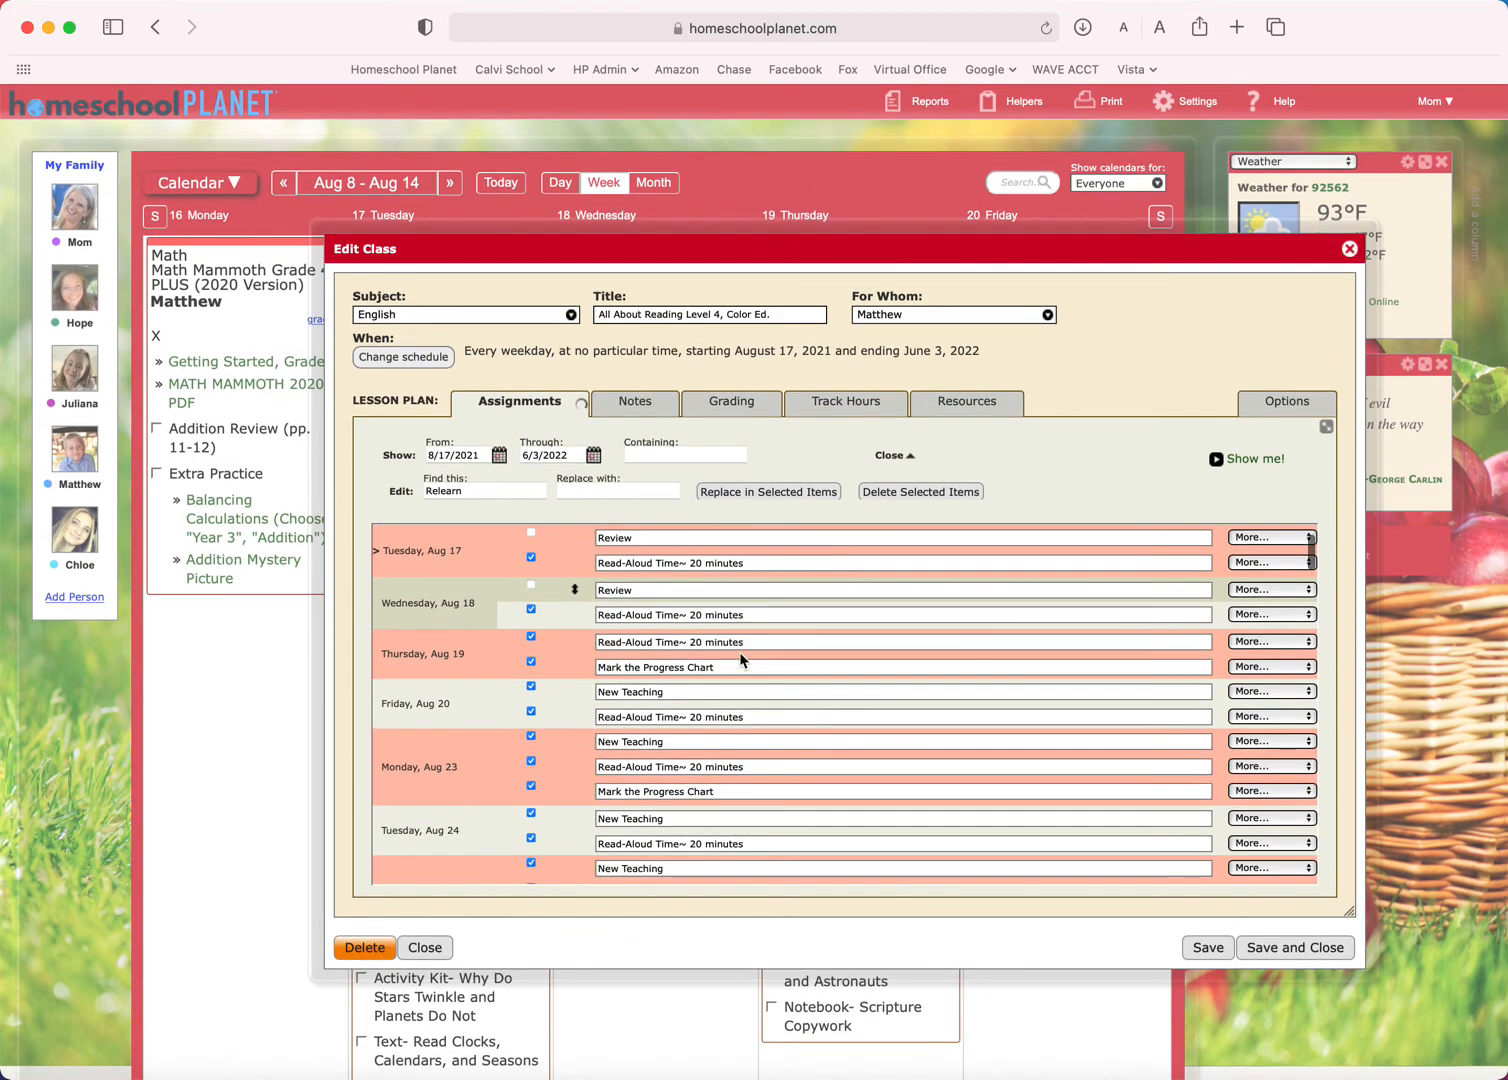
scroll(740, 656, down, 1)
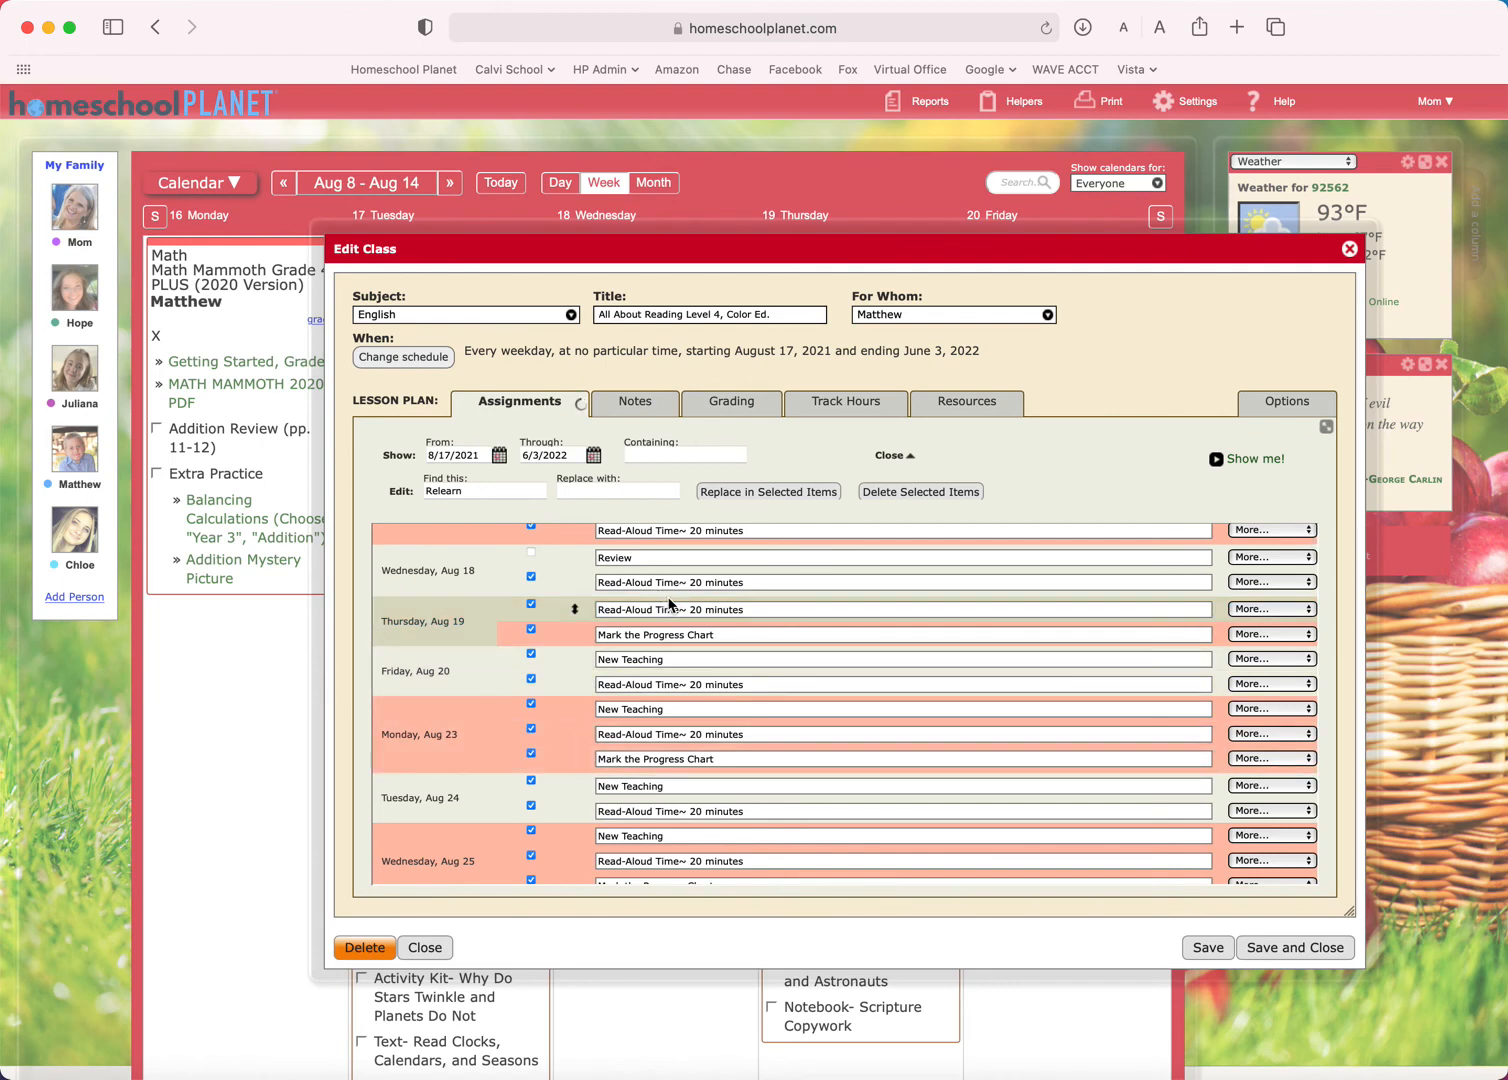
scroll(640, 650, up, 5)
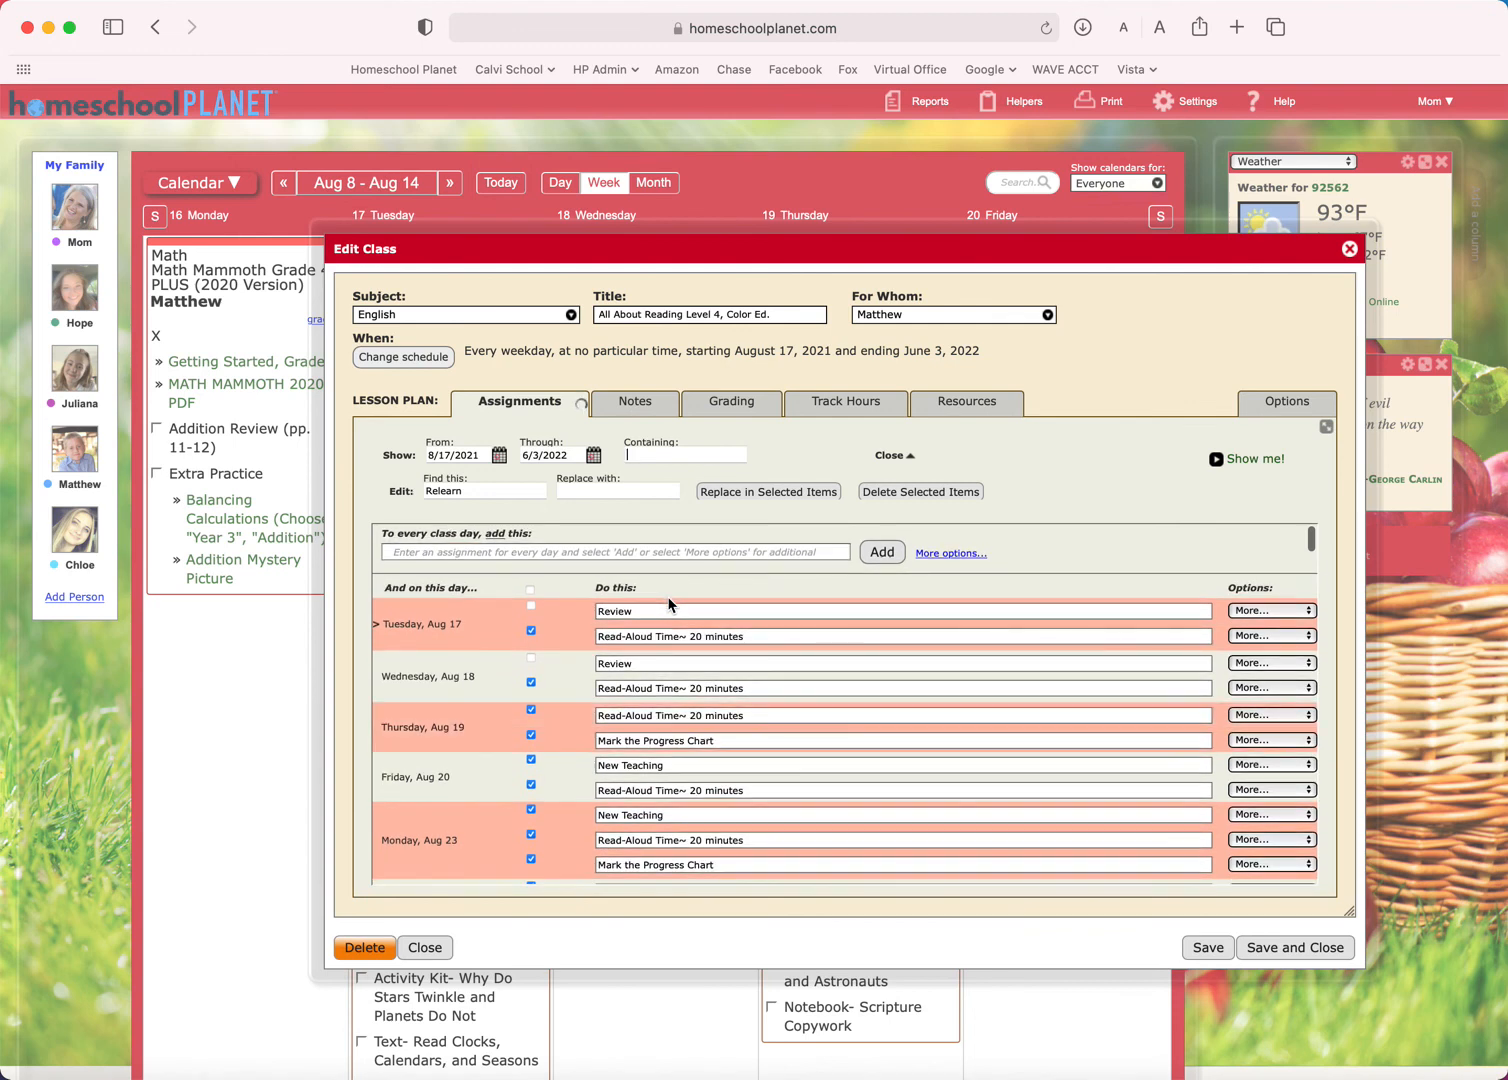
- Look at the class's grading section, return to the assignments, and save and close the class
click(746, 404)
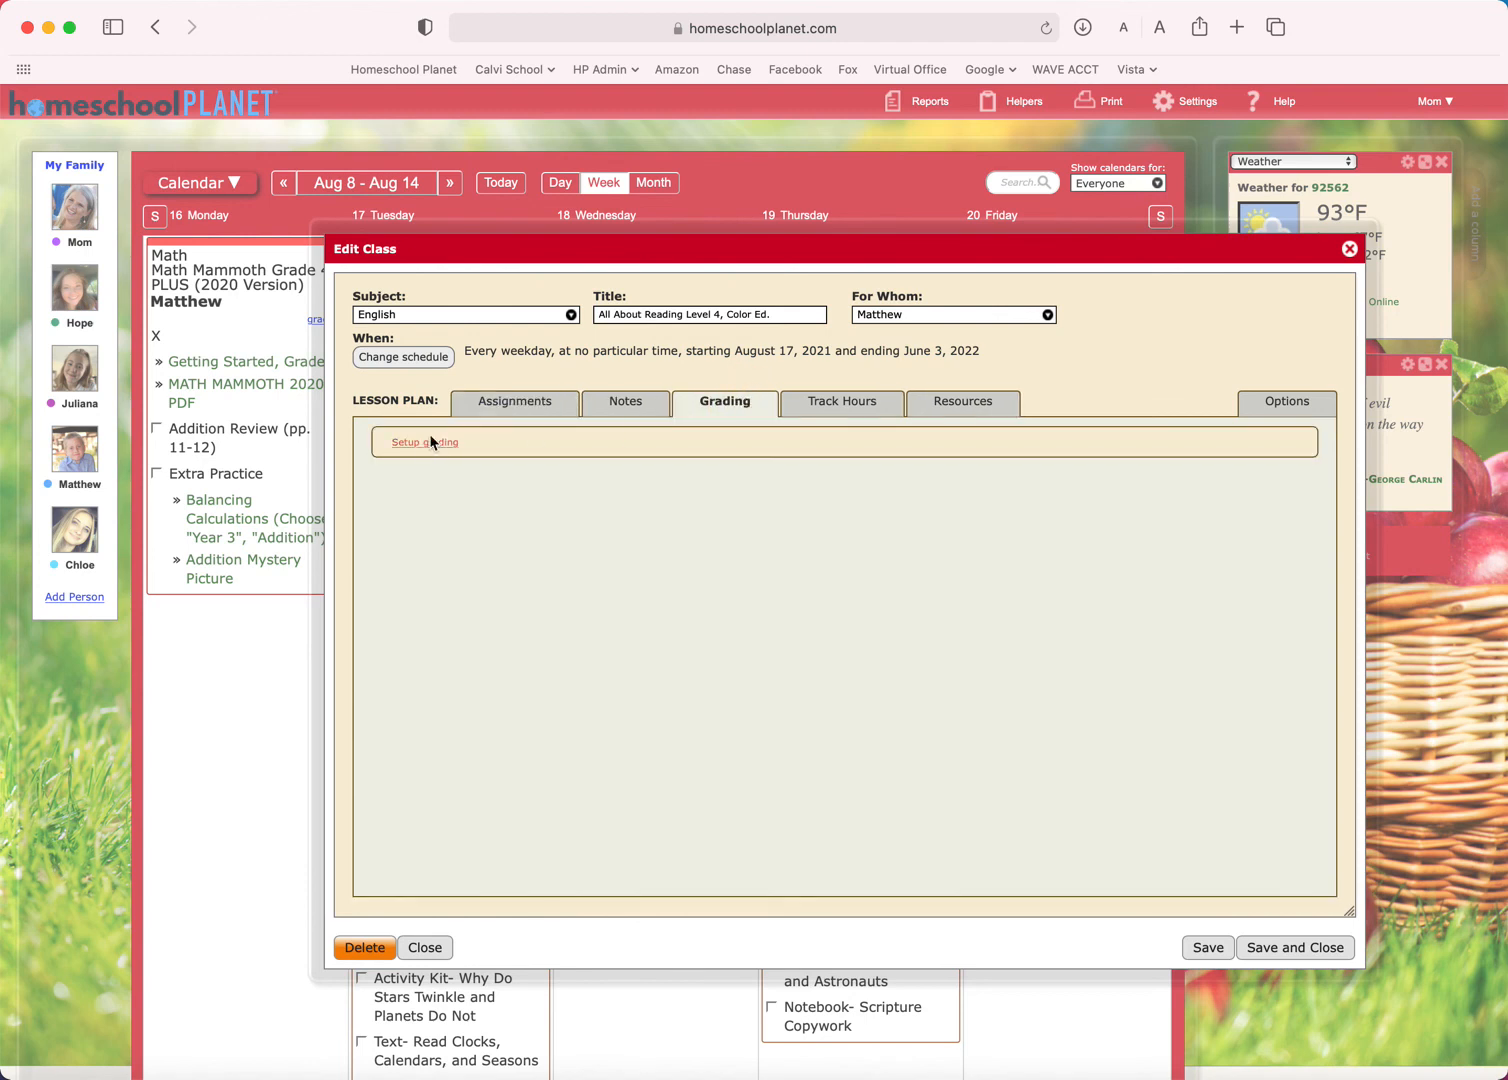
click(505, 402)
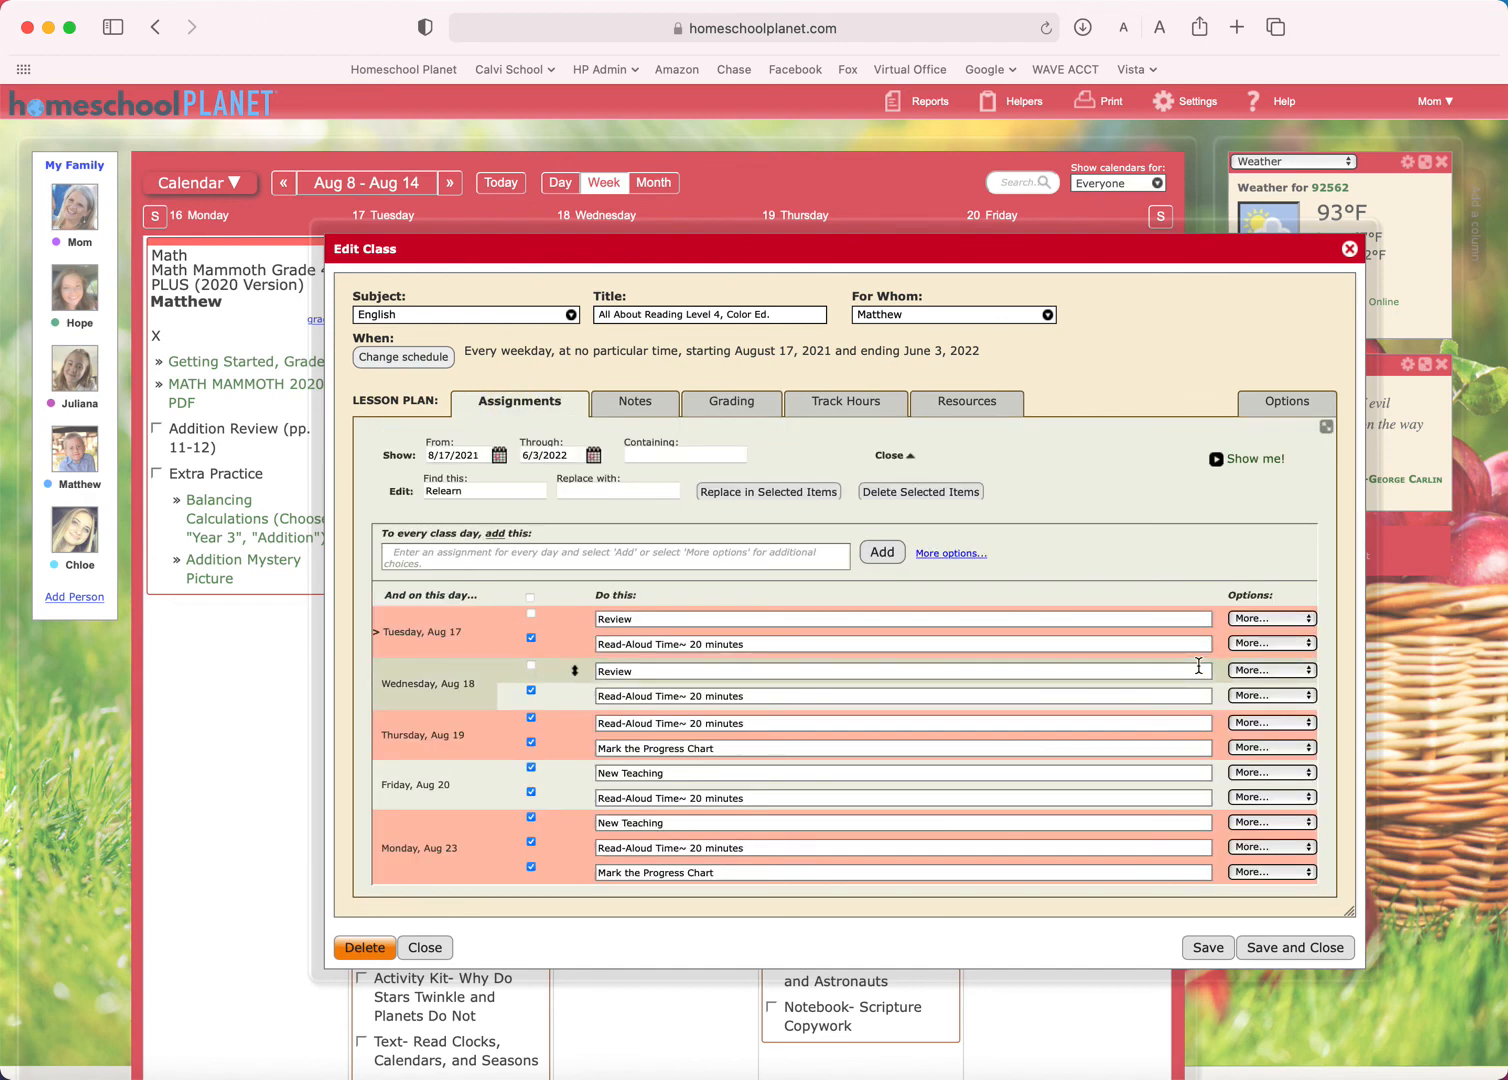
scroll(1198, 666, down, 5)
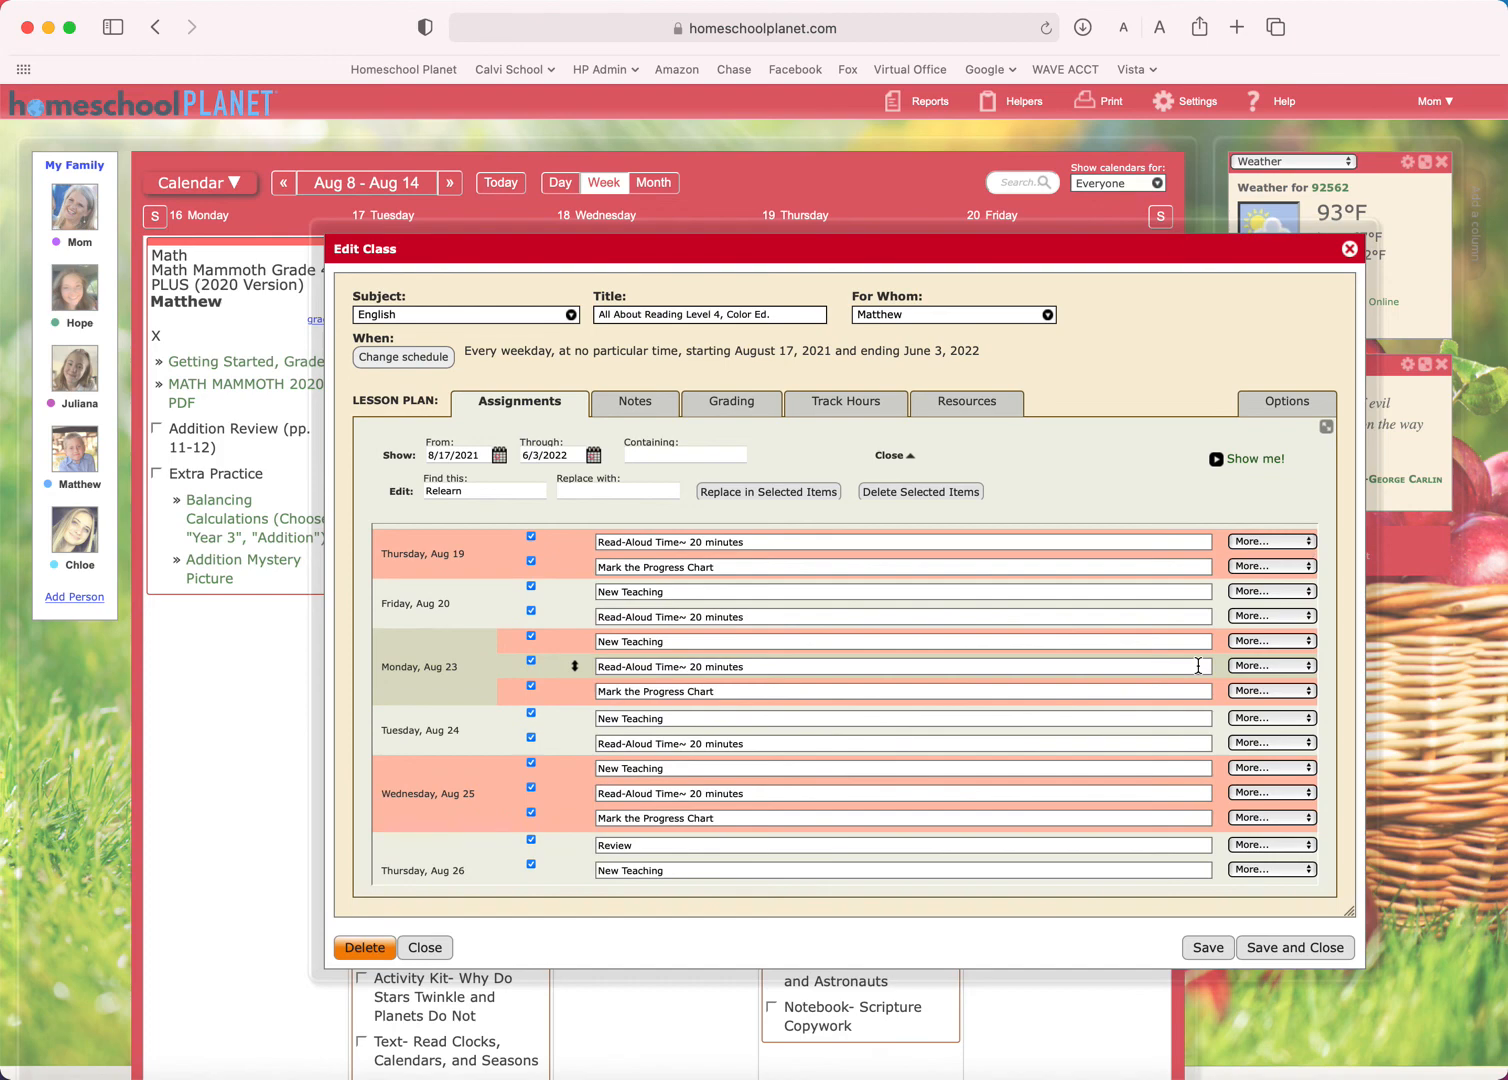
click(1290, 948)
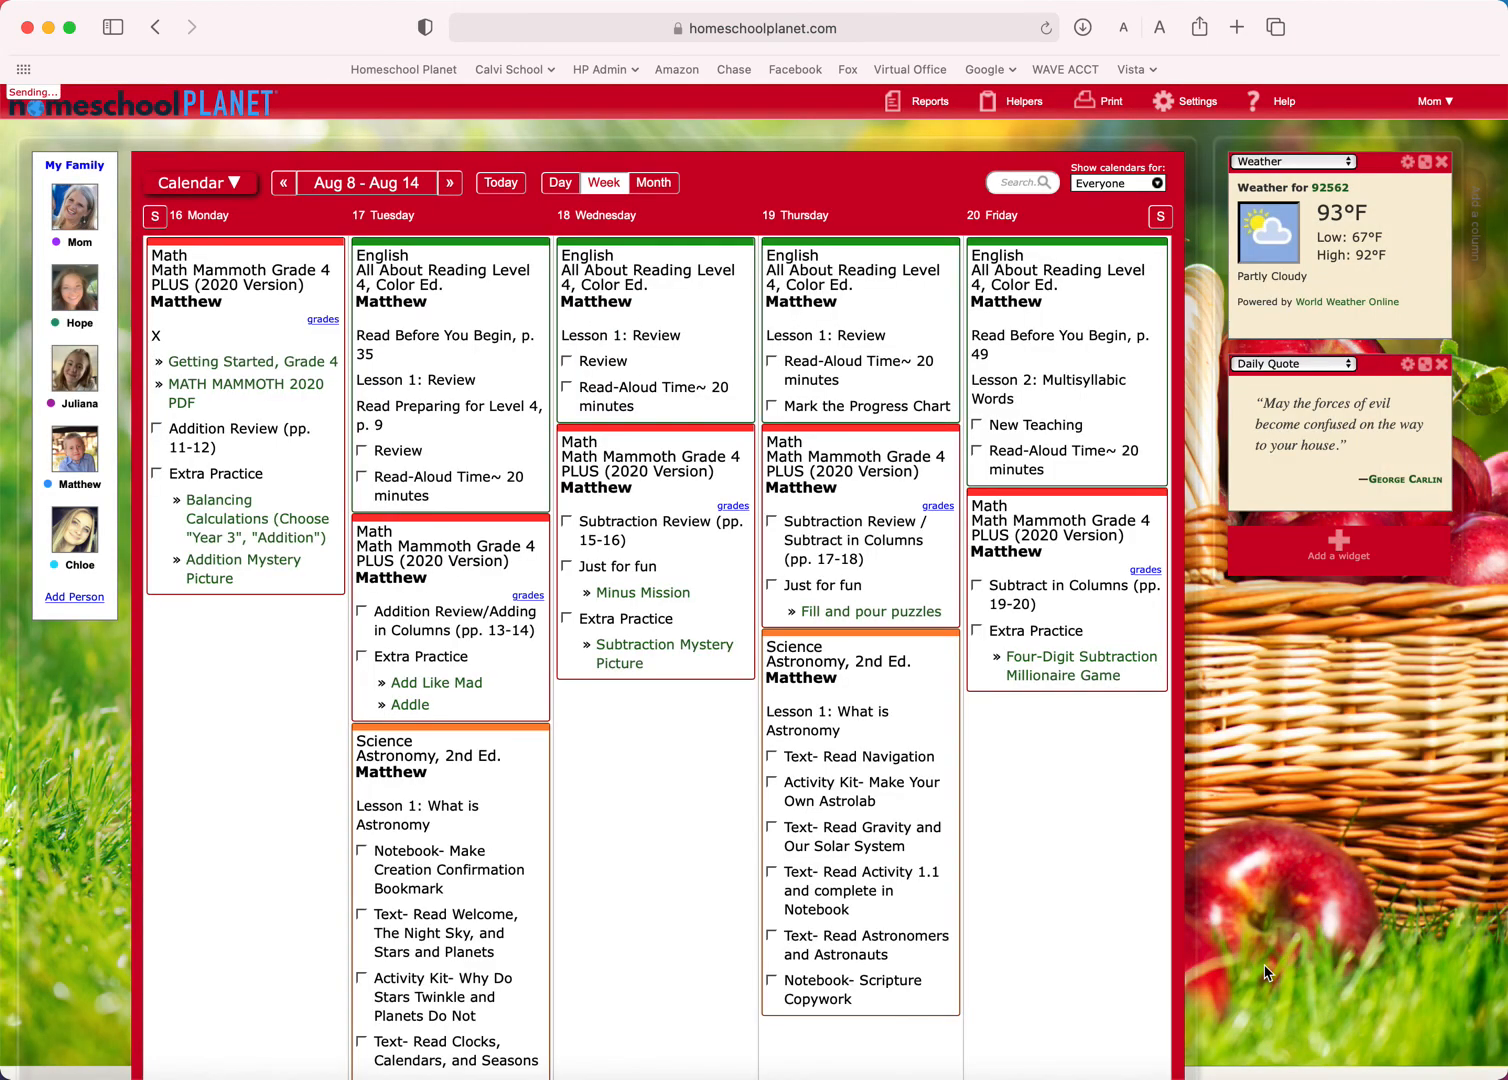